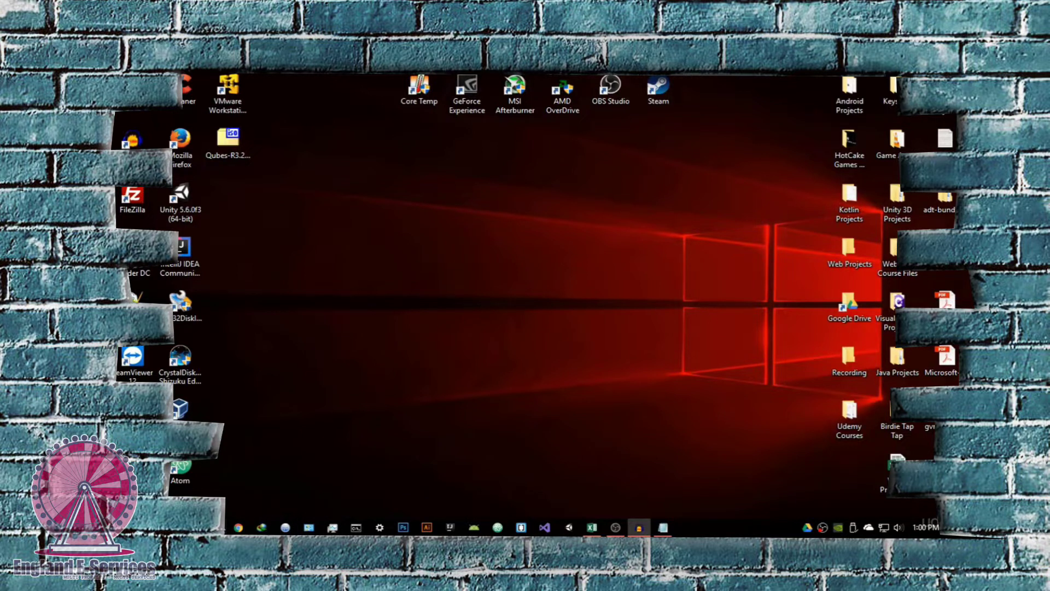
Switch to Firefox and search the web for "qubes os" in a new tab to locate the official Qubes OS site
click(261, 528)
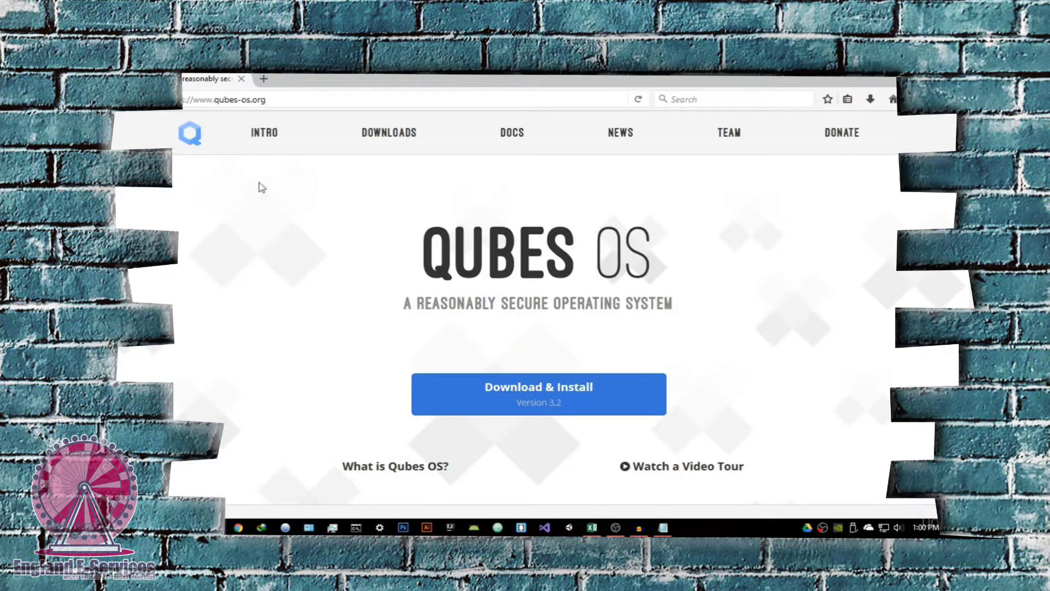
click(285, 102)
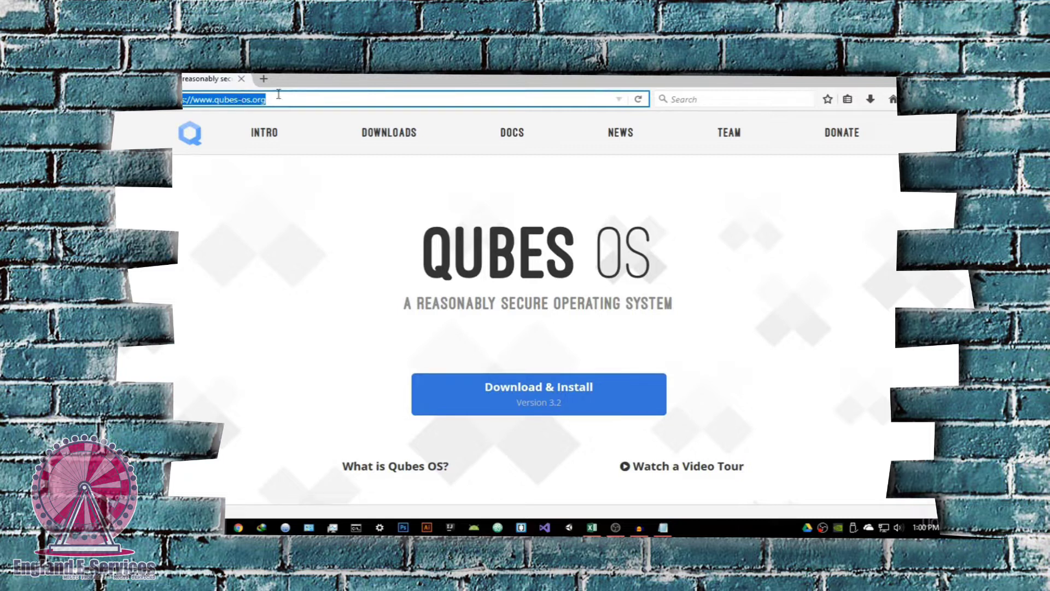
click(263, 78)
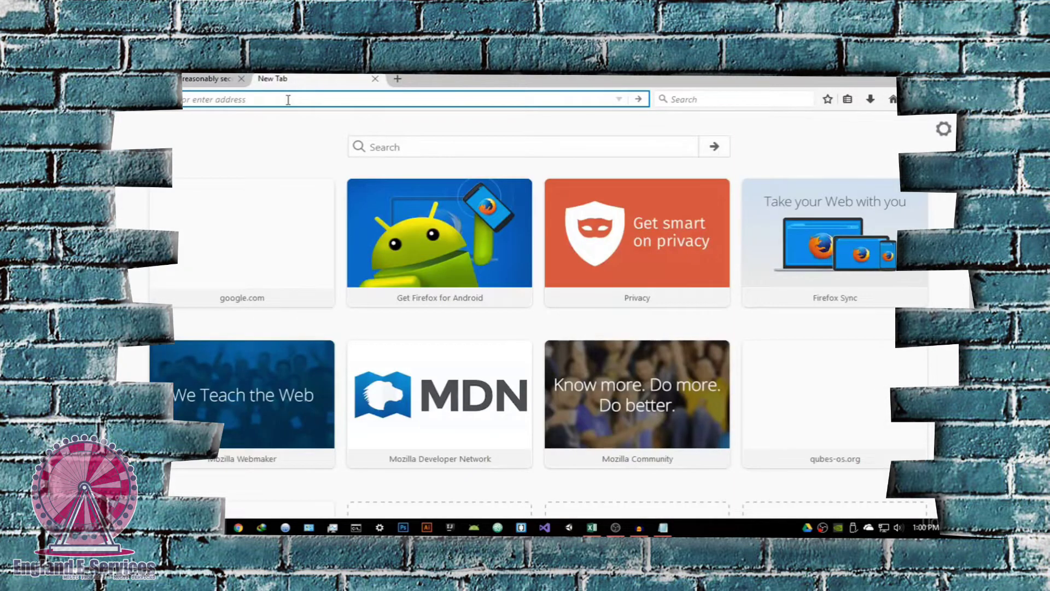
text(qubes os)
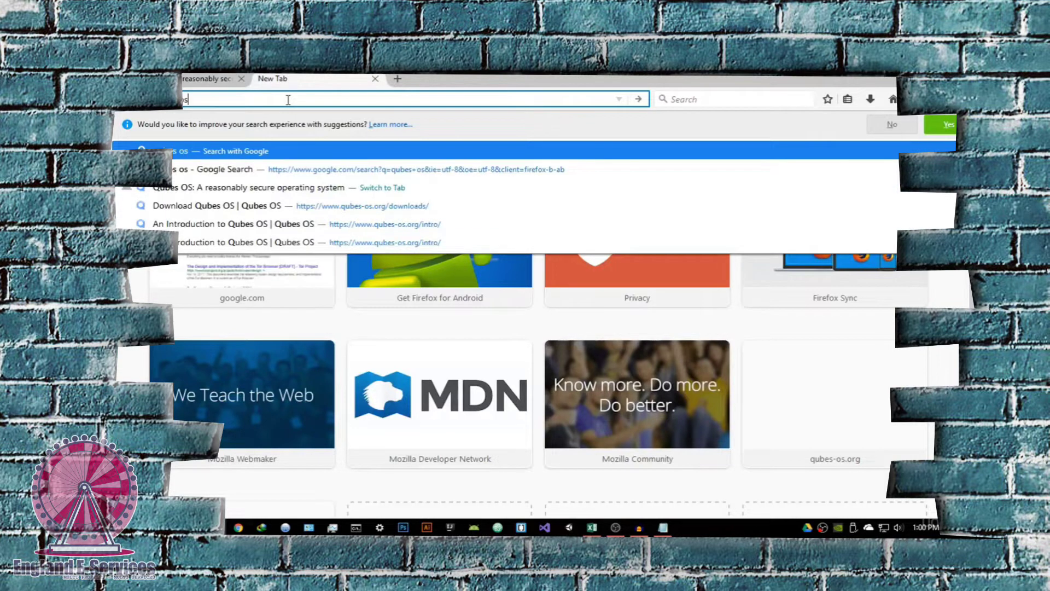
key(Return)
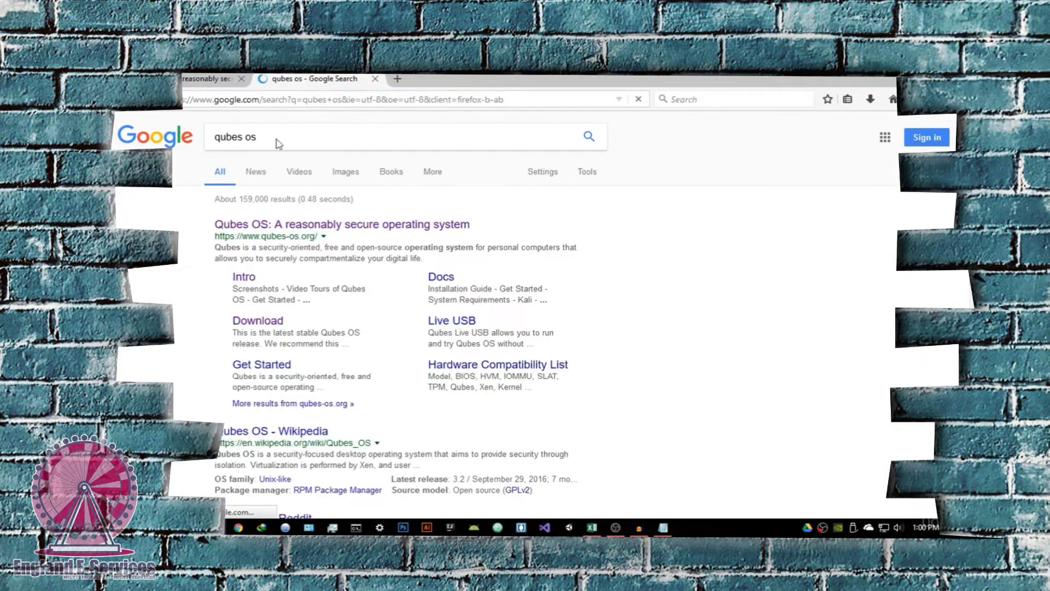
click(260, 230)
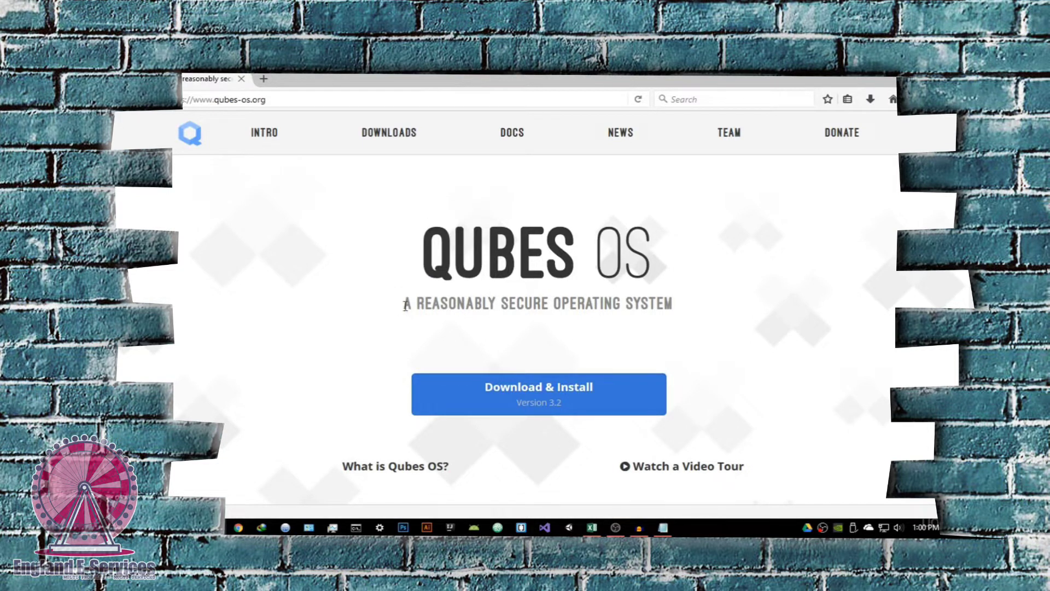
Read the Qubes OS homepage tagline, open the "What is Qubes OS?" introduction to read its definition, and return to the homepage
drag(406, 305, 685, 309)
click(674, 330)
scroll(657, 329, down, 1)
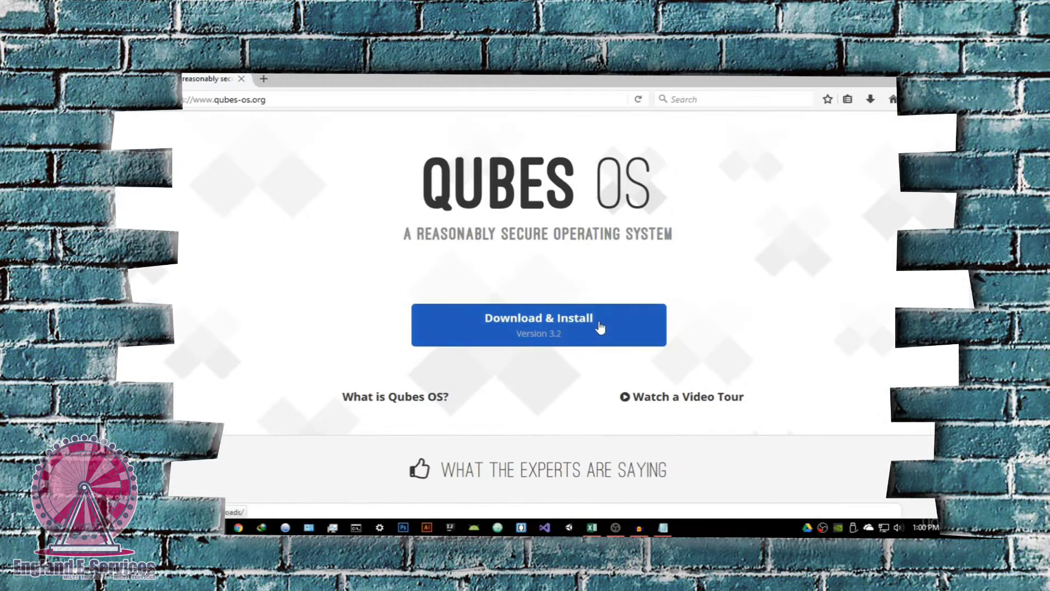
scroll(597, 331, down, 1)
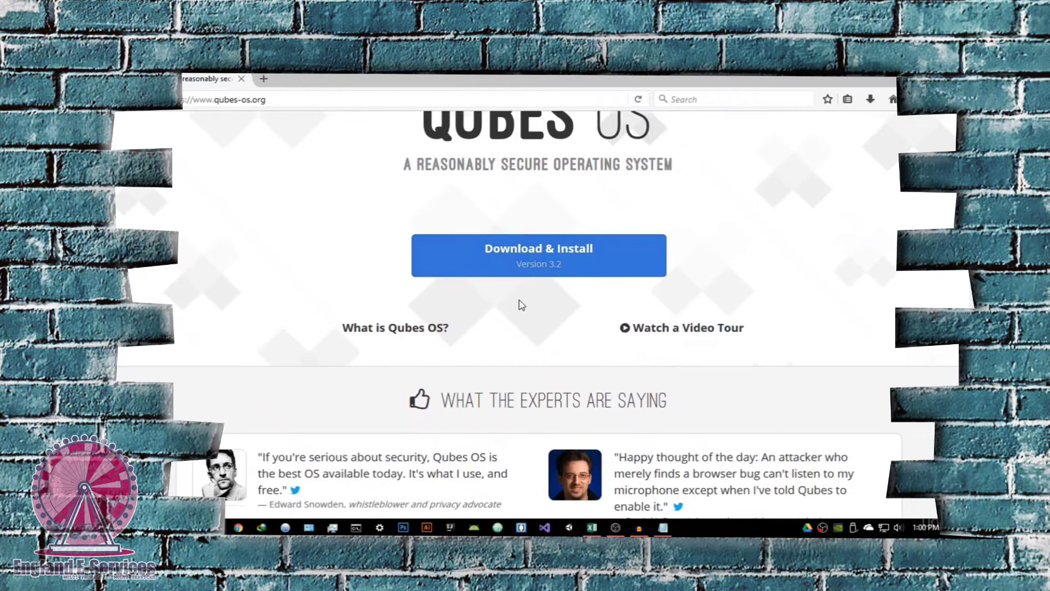
click(387, 329)
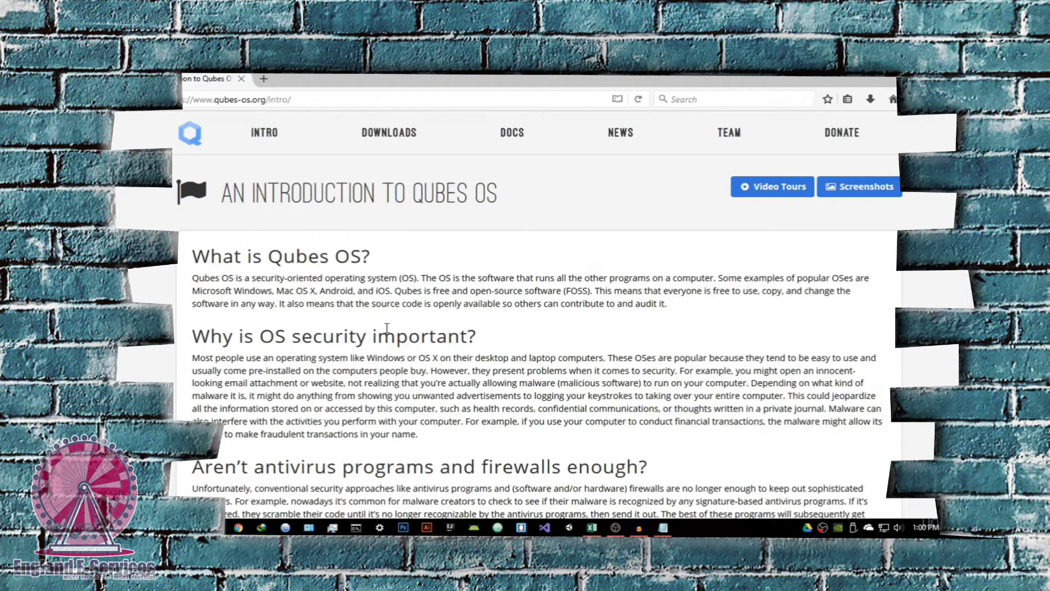
drag(192, 277, 405, 282)
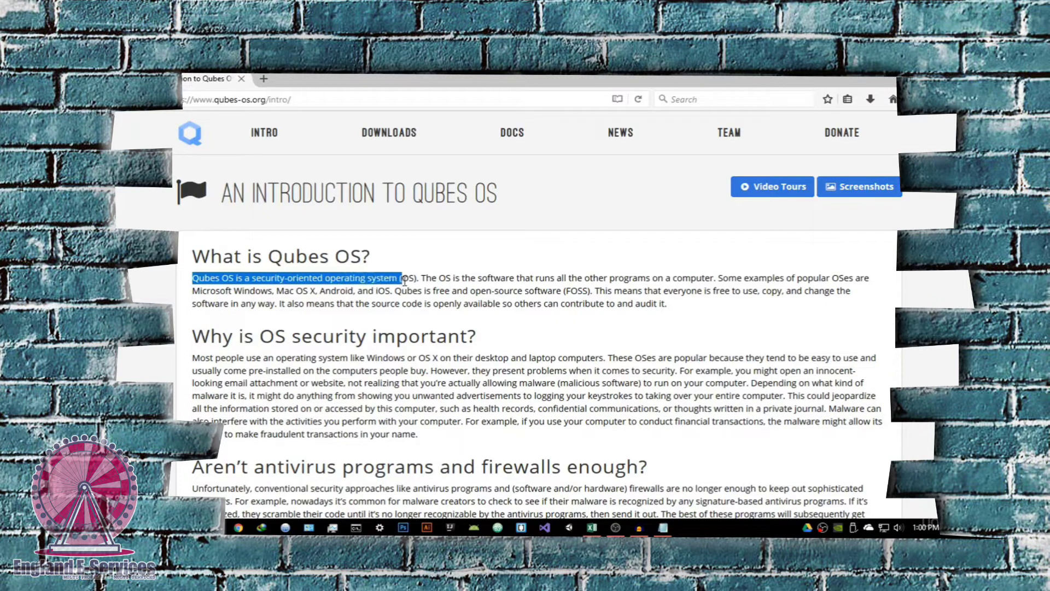
click(430, 272)
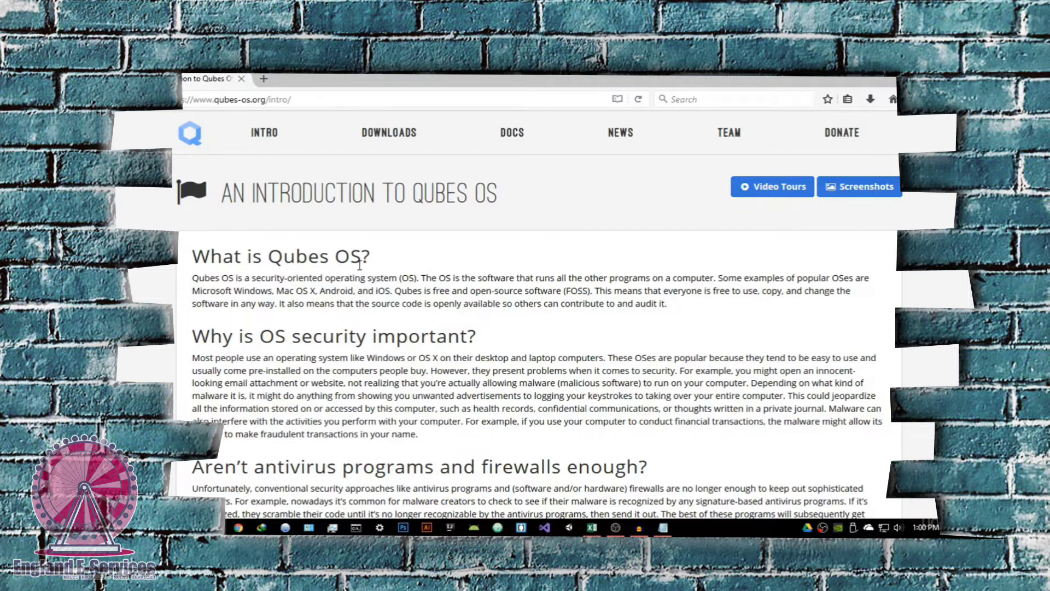
click(196, 137)
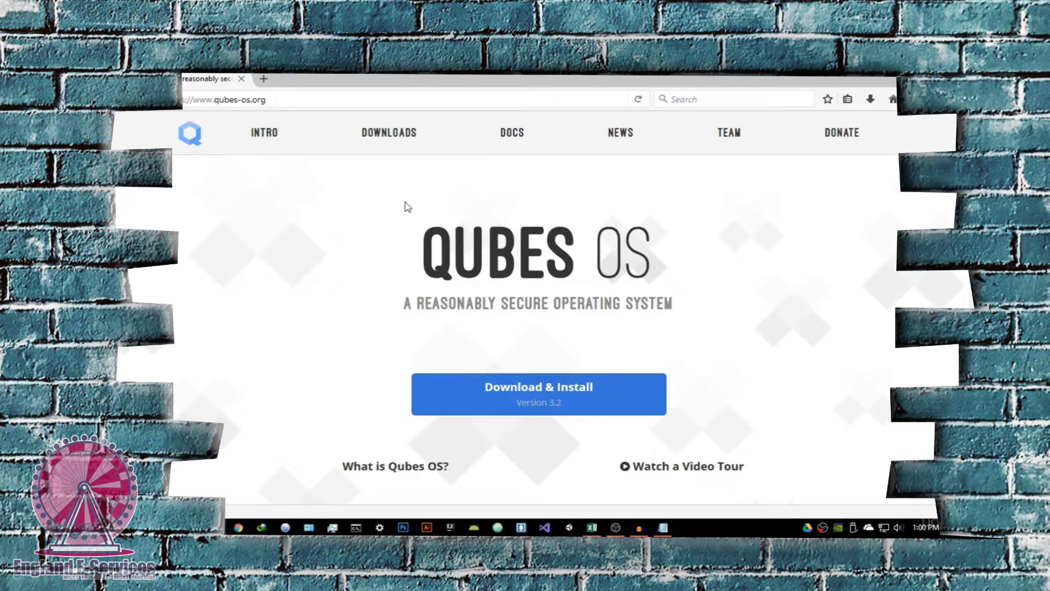
Open the Download & Install page for version 3.2 and go to its Qubes Release 3.2 section
scroll(406, 206, down, 3)
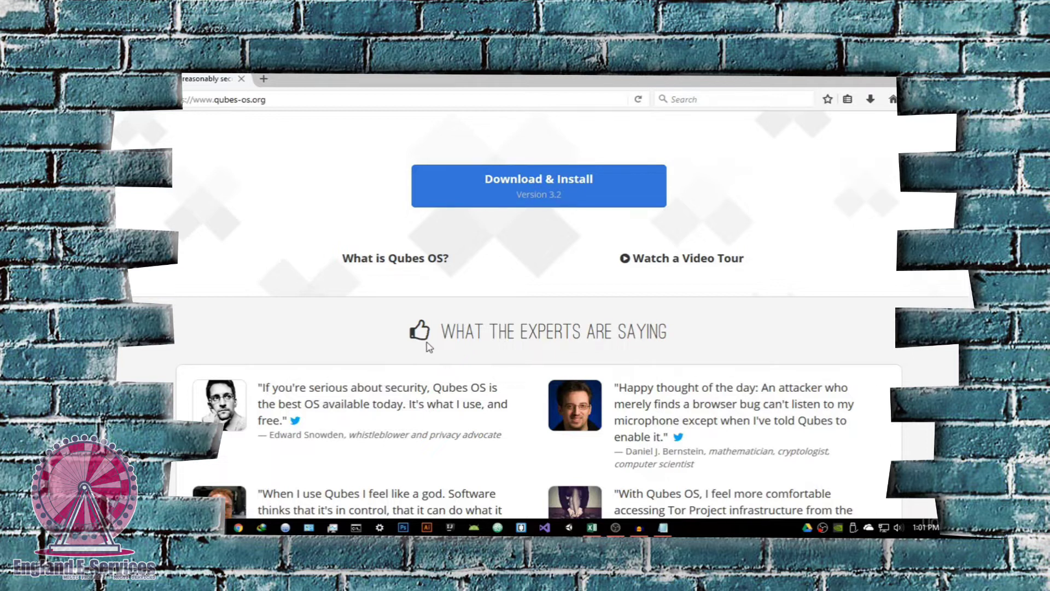
scroll(427, 346, up, 4)
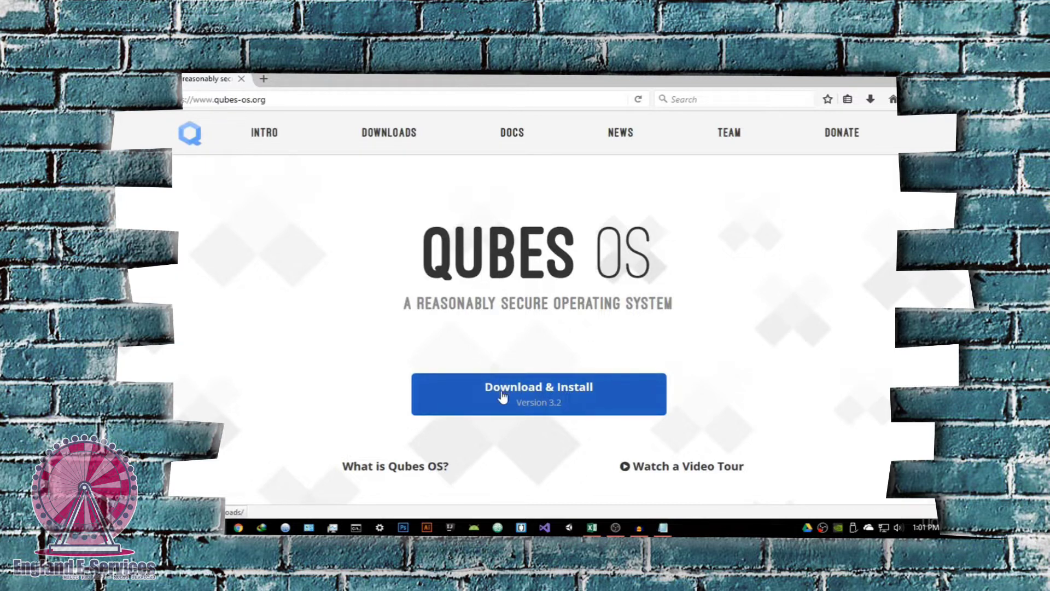
click(614, 402)
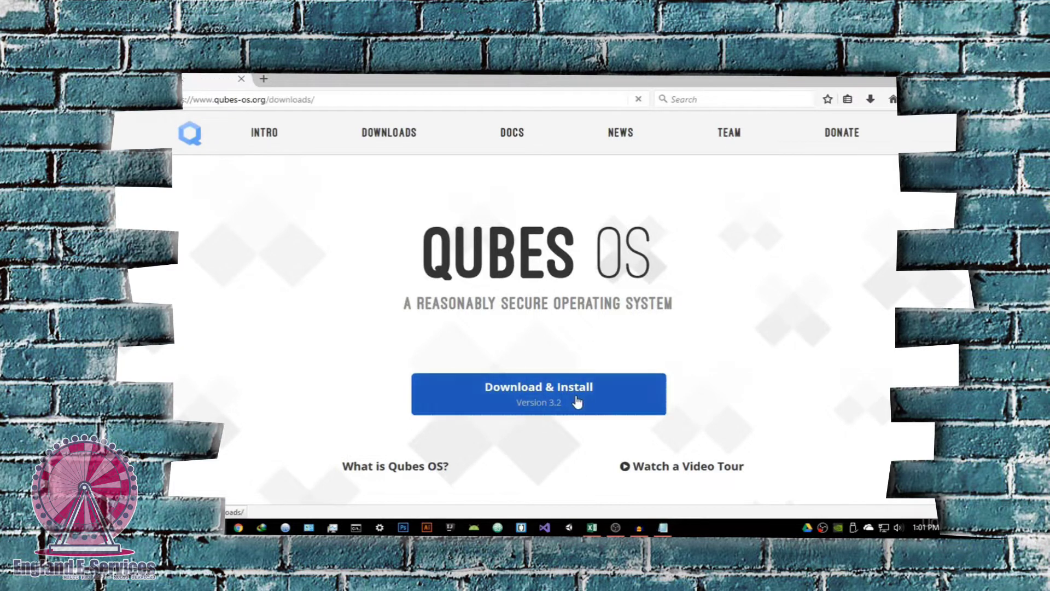
scroll(454, 334, down, 3)
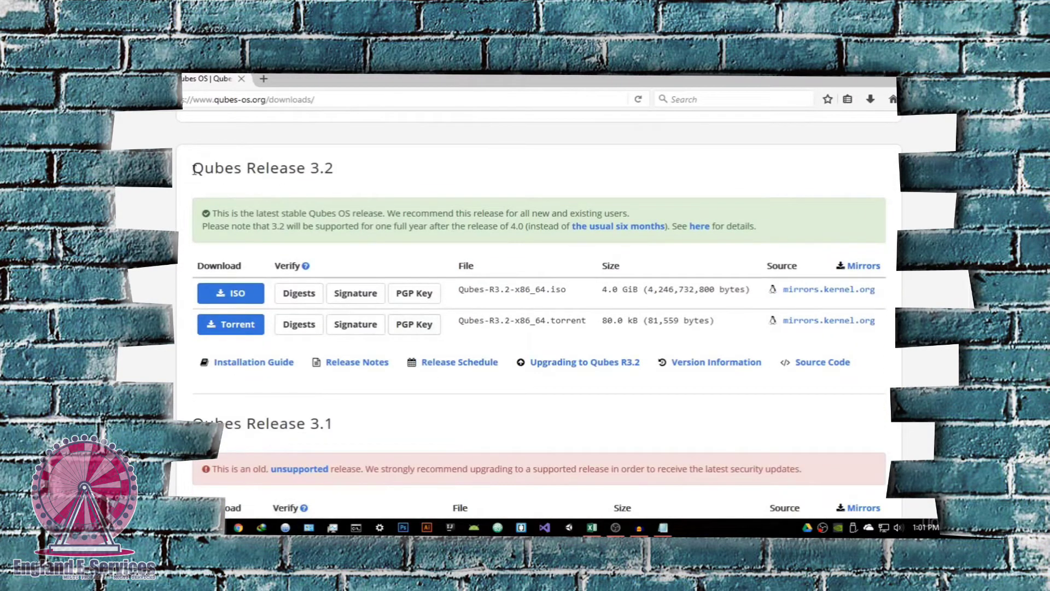
Check the Qubes-R3.2-x86_64.iso entry under Release 3.2, start its ISO download, and cancel the file-opening dialog
mouse_move(193, 169)
mouse_down()
mouse_move(213, 169)
mouse_move(193, 169)
mouse_up()
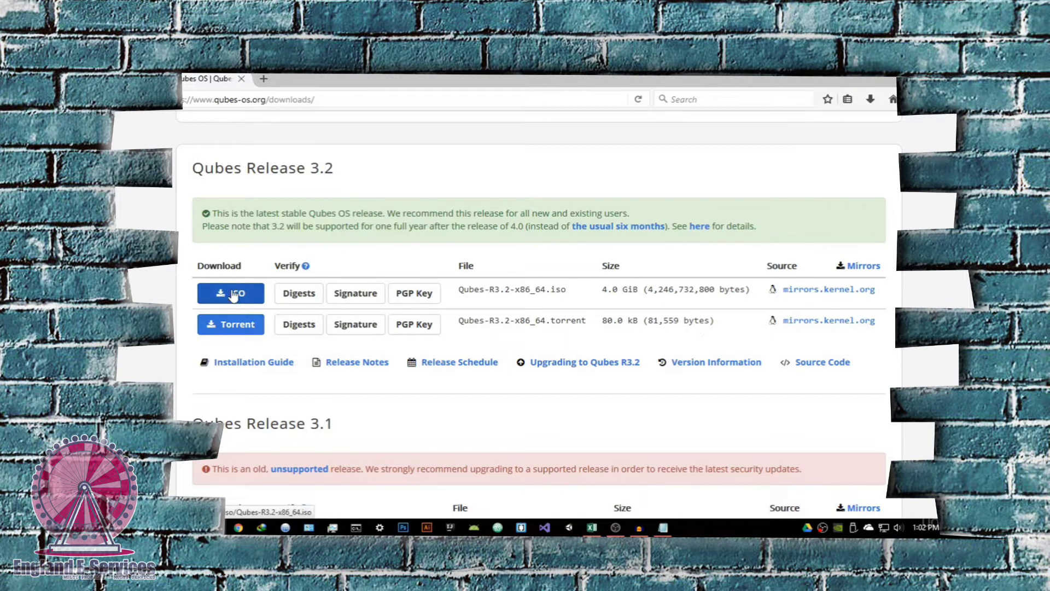
drag(602, 290, 639, 290)
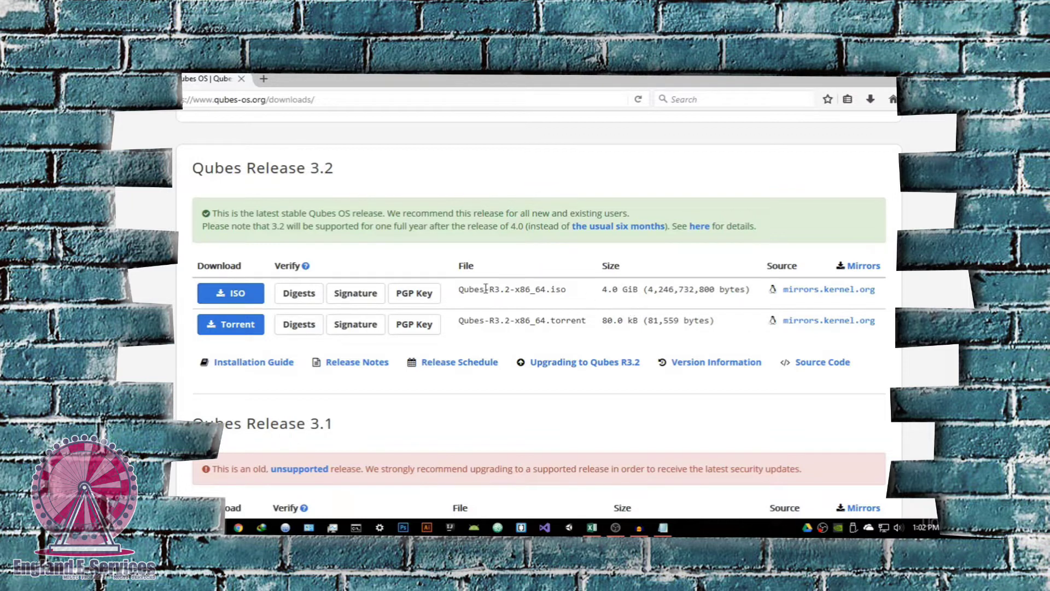
click(250, 301)
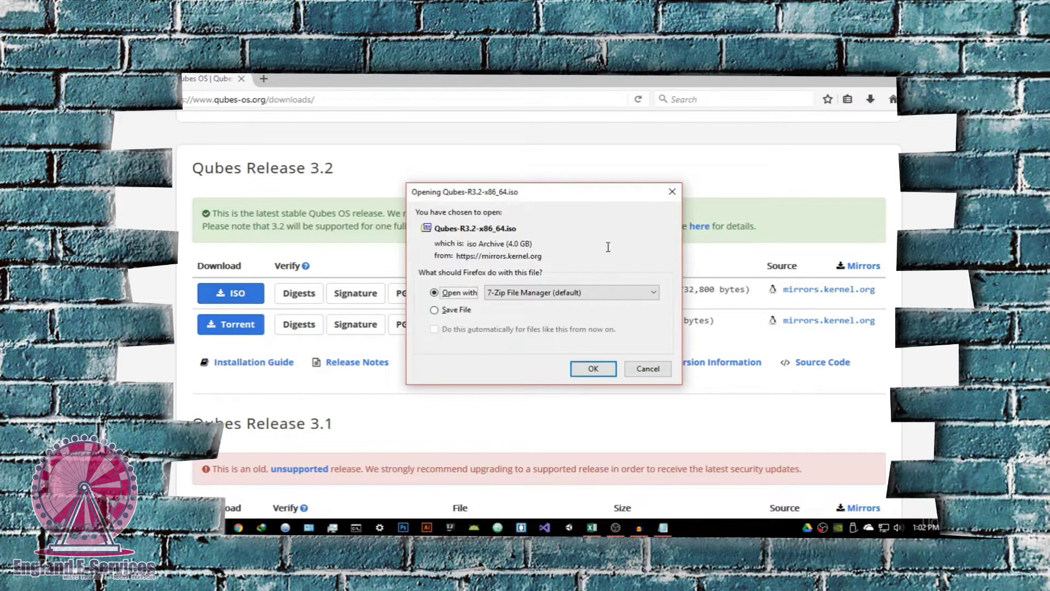
click(672, 192)
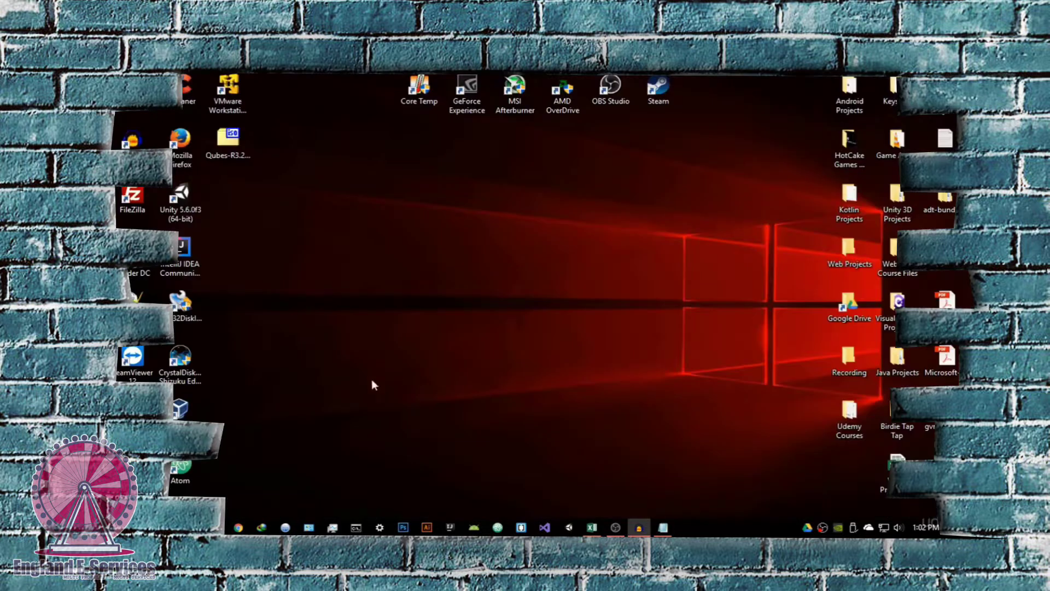
right_click(326, 185)
click(360, 221)
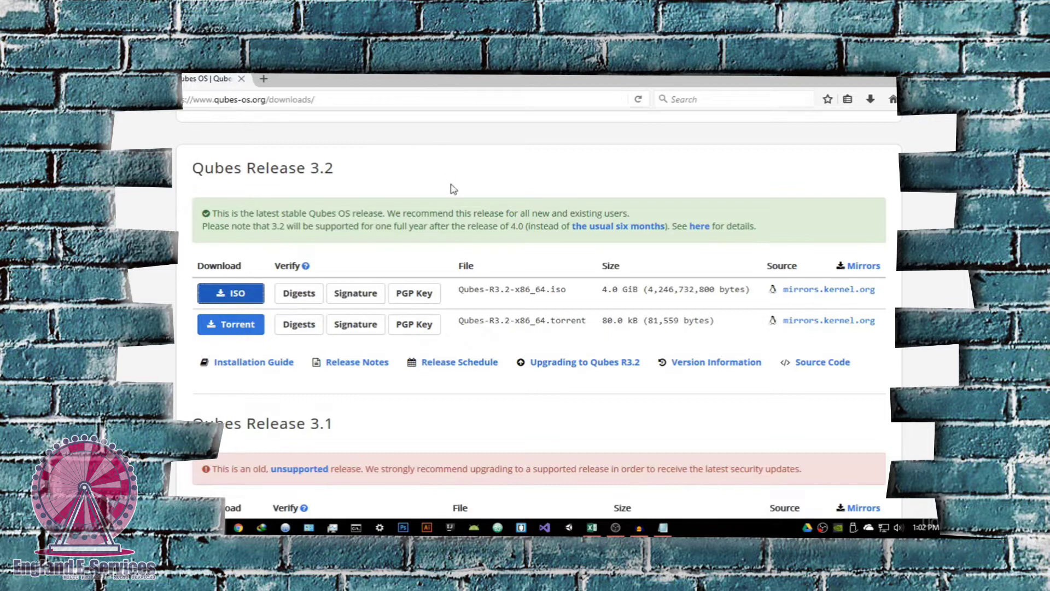
Open the Installation Guide listed under Installing Qubes Securely on the Download Qubes OS page
scroll(538, 202, up, 3)
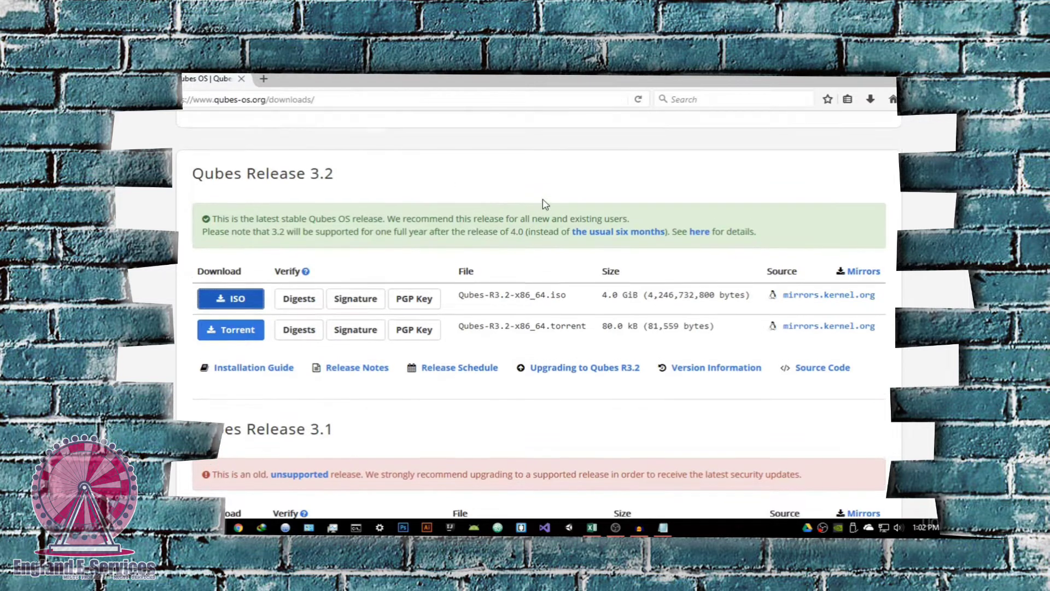
scroll(465, 241, down, 2)
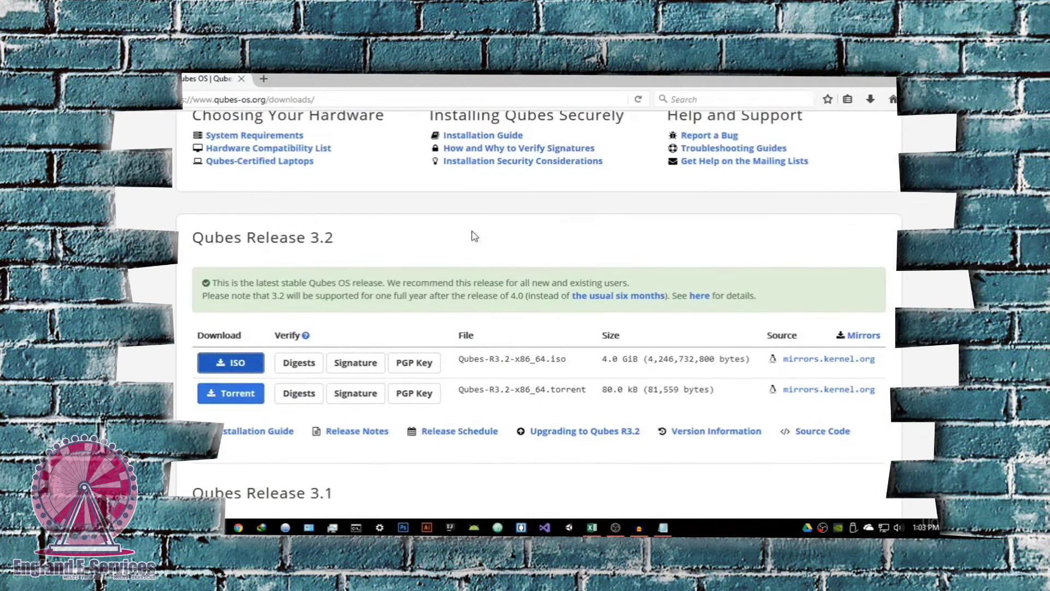
scroll(590, 248, up, 2)
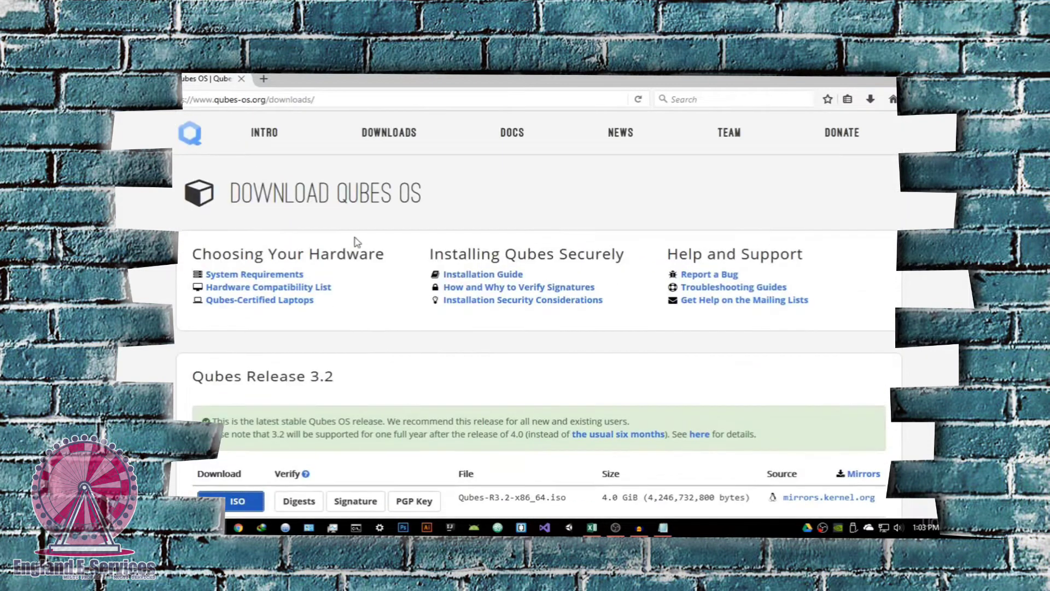
click(483, 275)
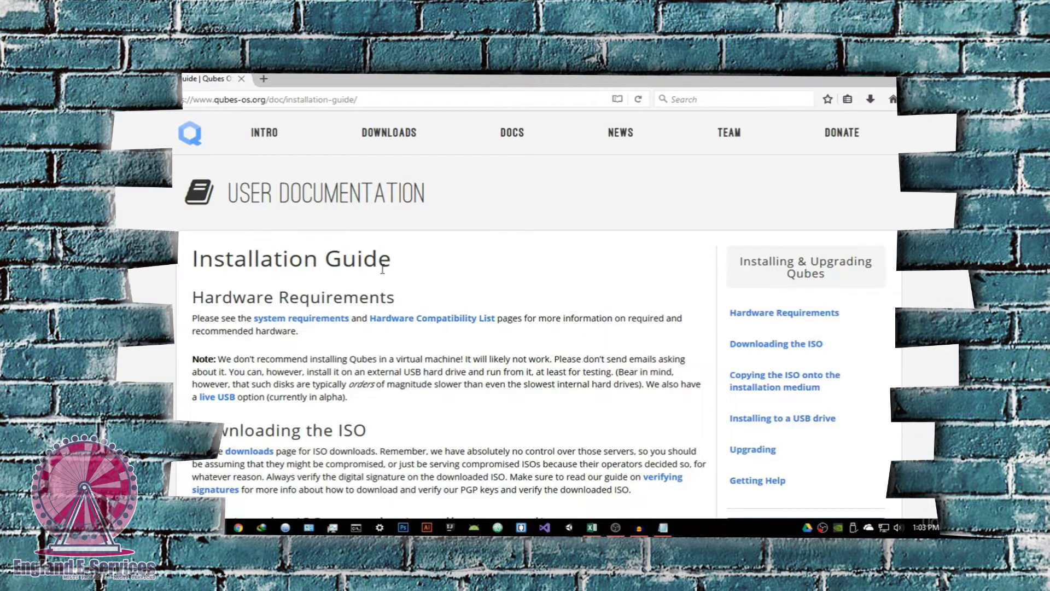
Examine the installation guide's section on copying the ISO onto the installation medium, including the Windows instructions
scroll(382, 269, down, 5)
scroll(382, 269, down, 3)
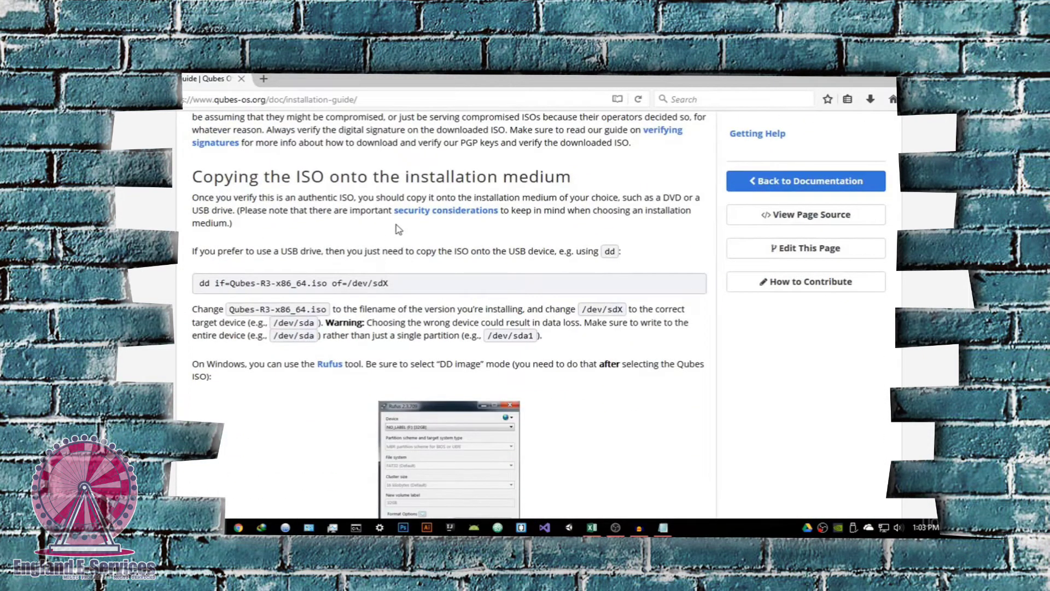
scroll(361, 211, down, 10)
scroll(361, 211, up, 8)
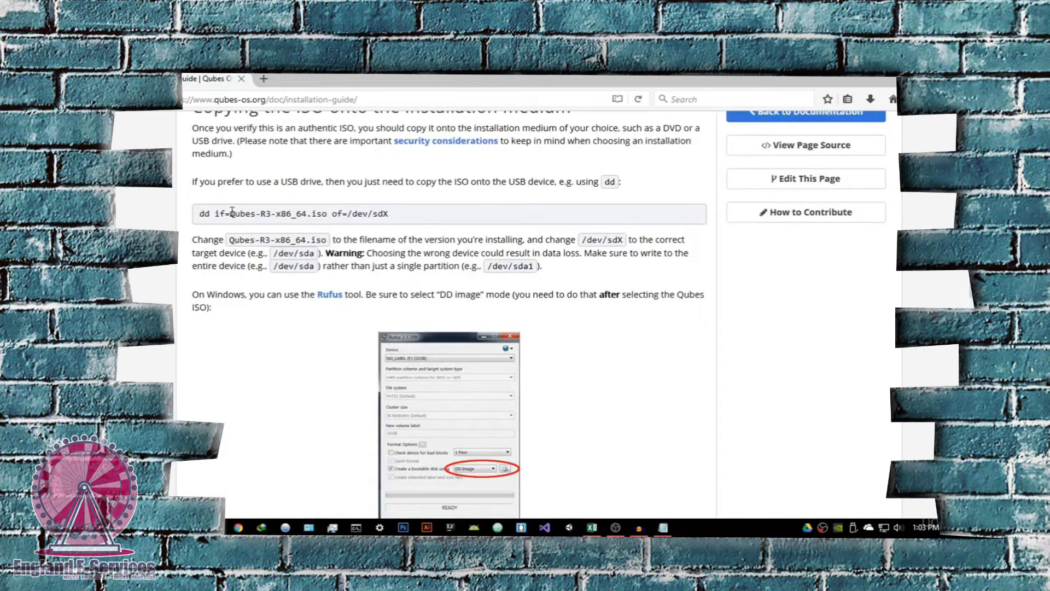
scroll(232, 212, up, 3)
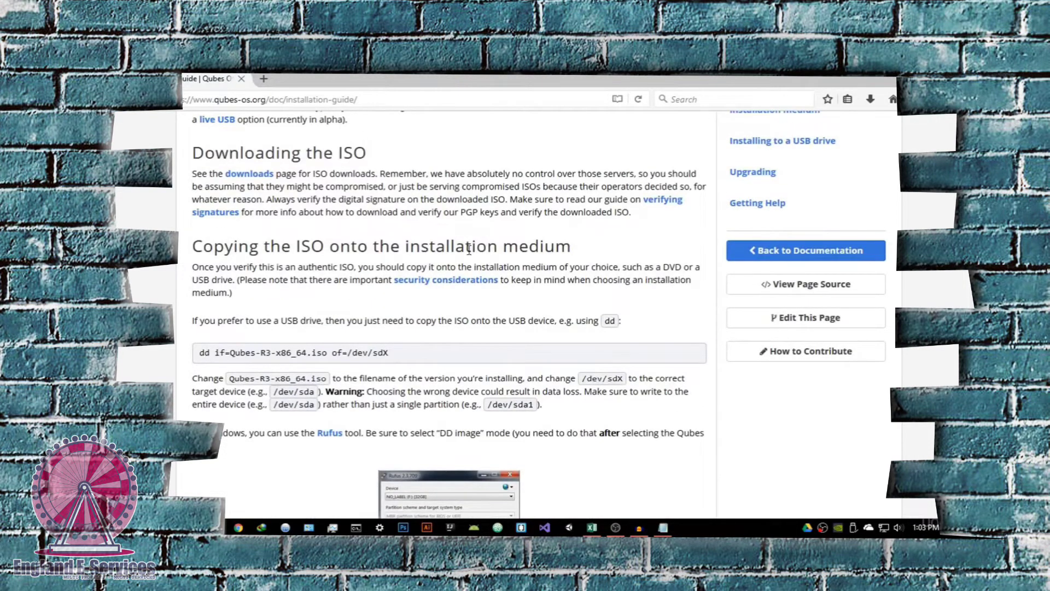
drag(552, 248, 547, 443)
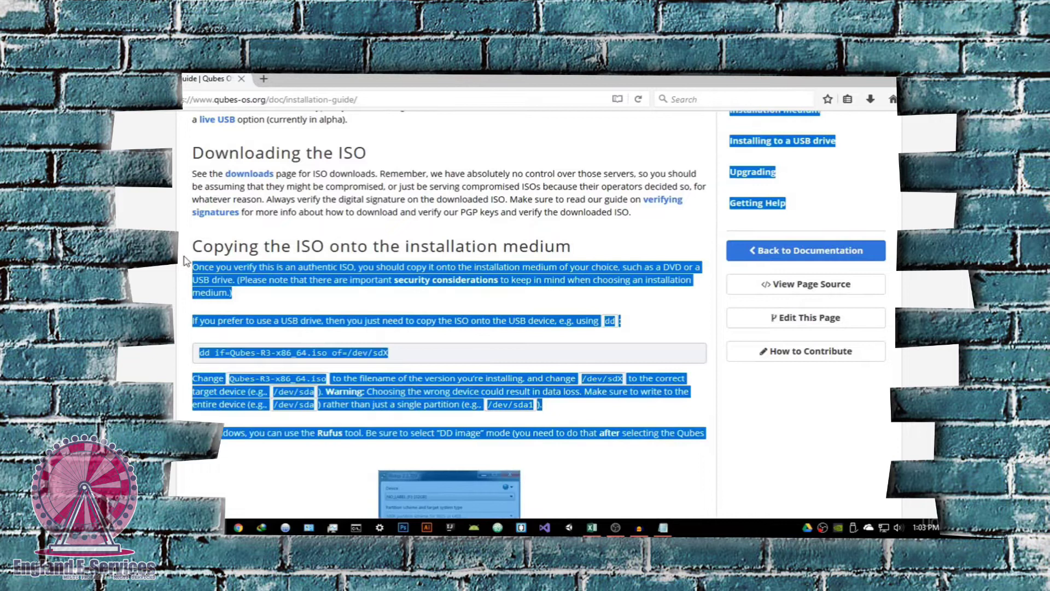
click(410, 302)
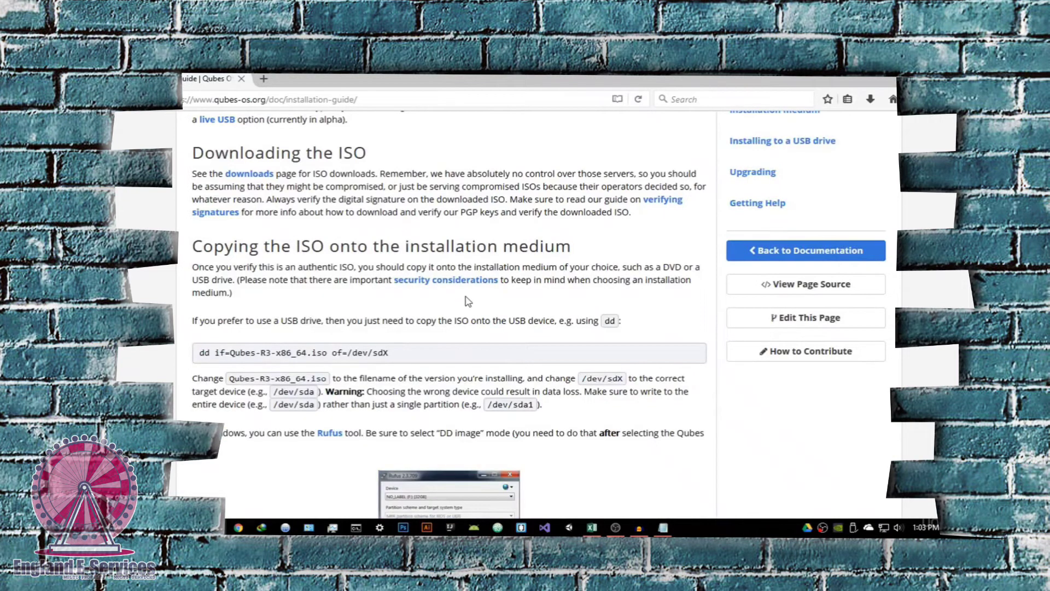
scroll(467, 301, down, 2)
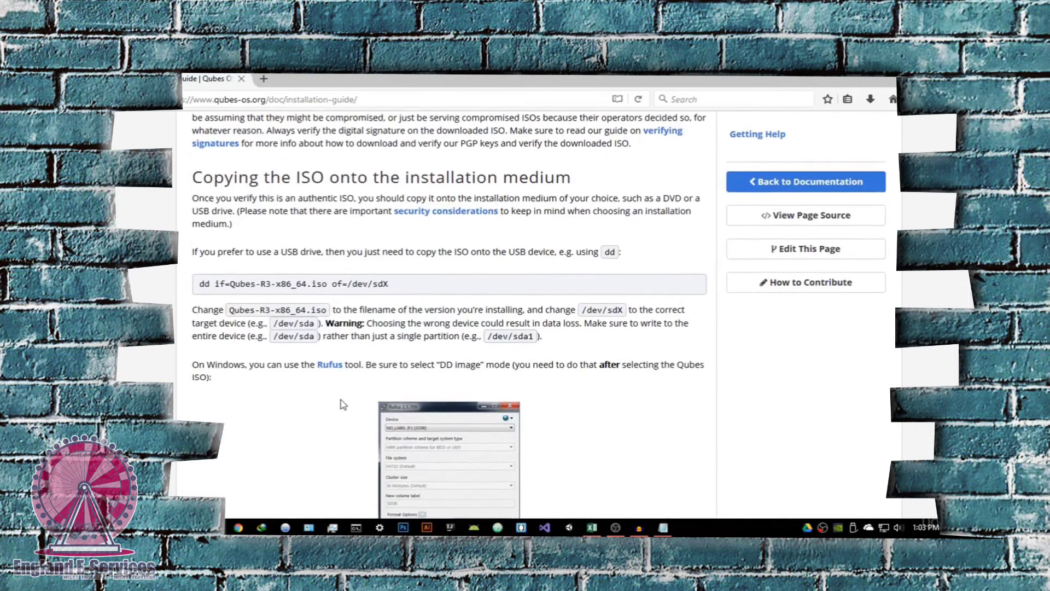
Open the guide's Rufus link in a new tab and look over the Rufus page
right_click(333, 371)
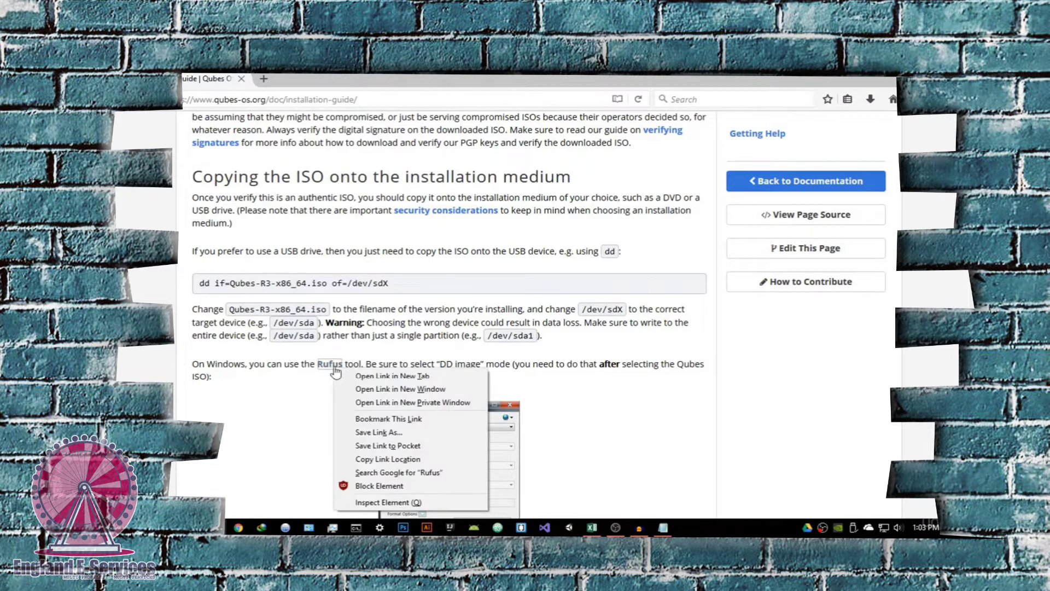
click(342, 375)
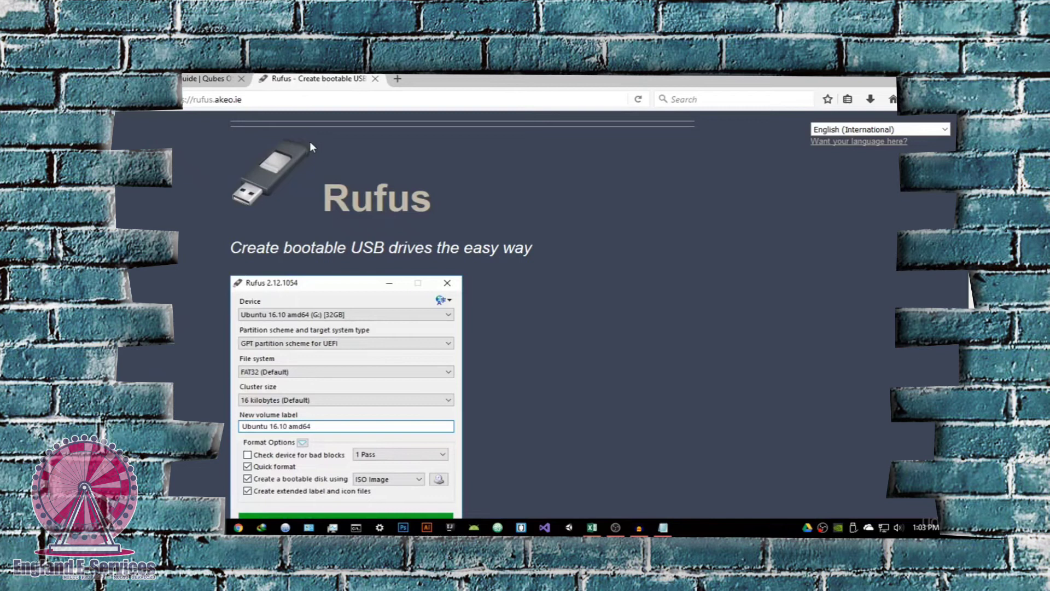
scroll(396, 242, down, 3)
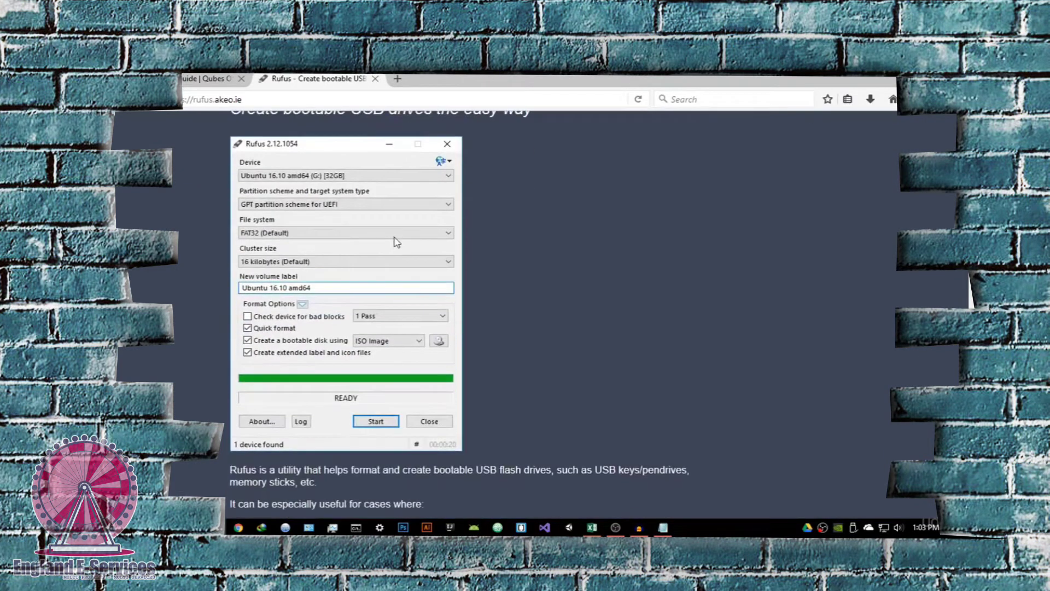
scroll(284, 233, up, 2)
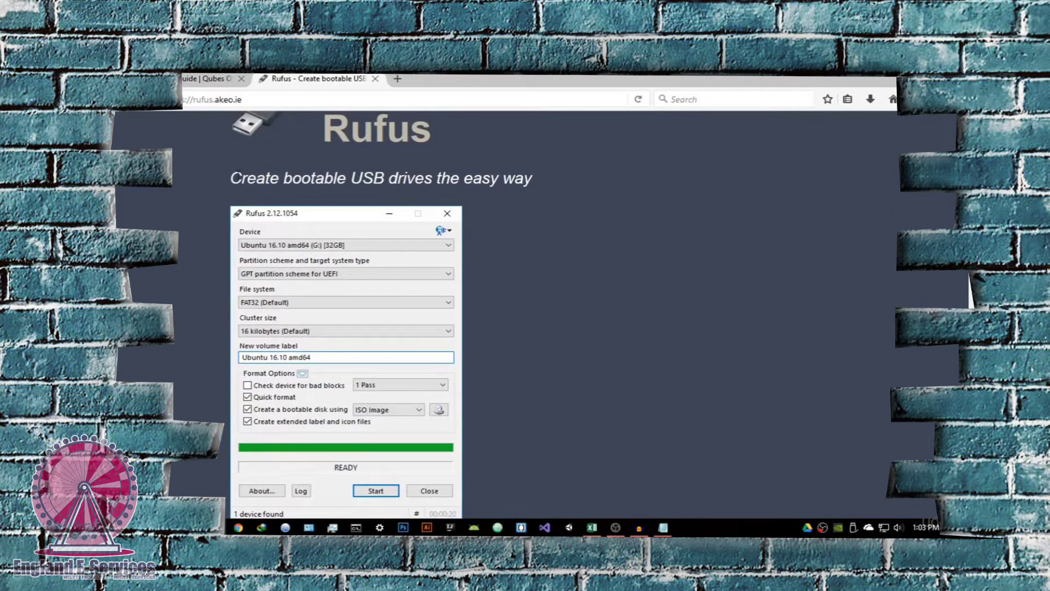
Download Rufus 2.15 from the Rufus page's Download section and save the rufus-2.15.exe file
scroll(506, 187, down, 6)
scroll(449, 229, down, 6)
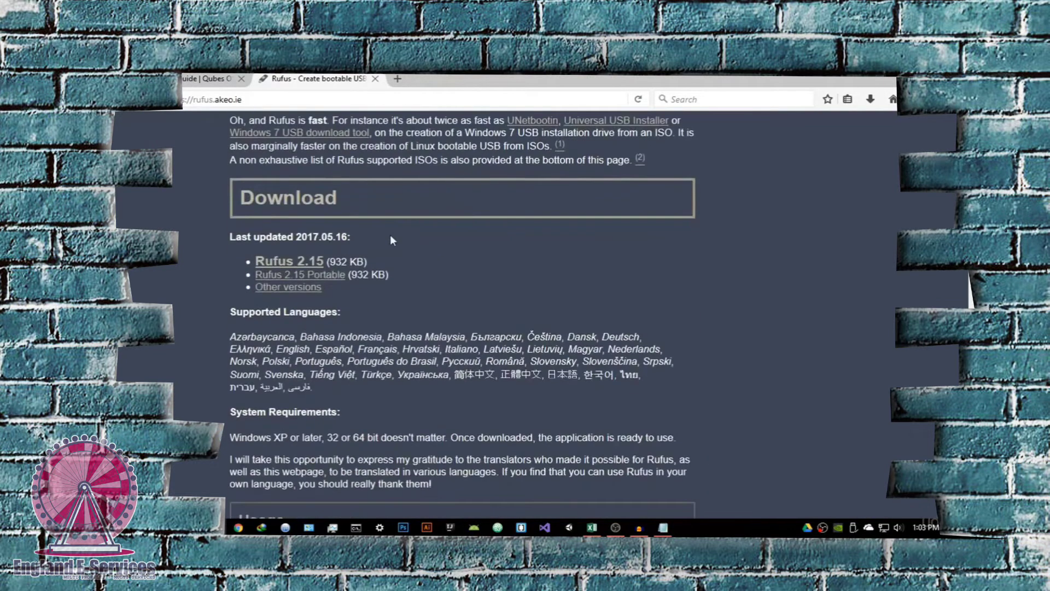
click(308, 267)
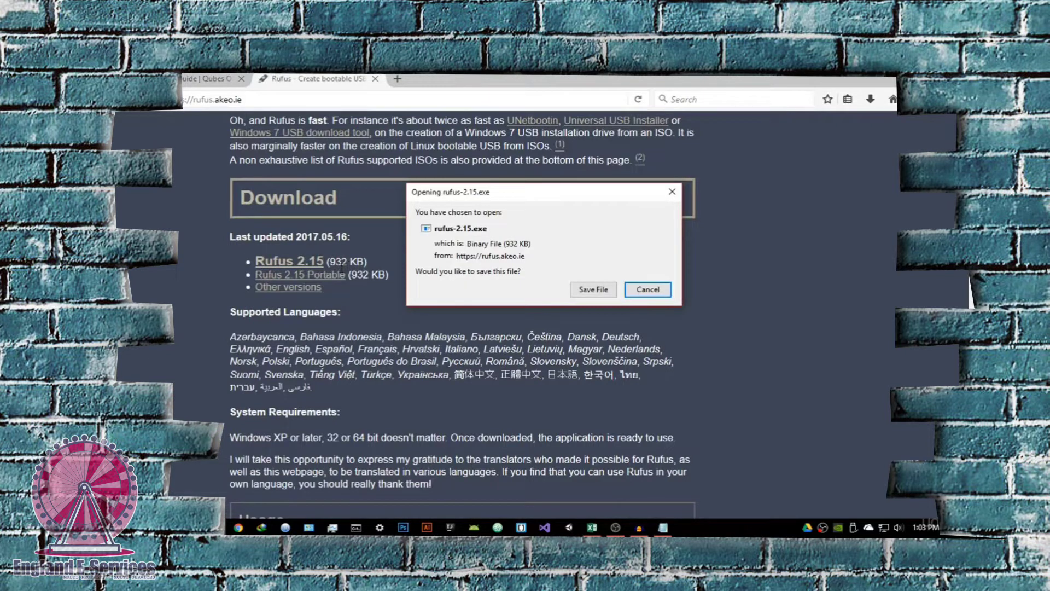
click(593, 289)
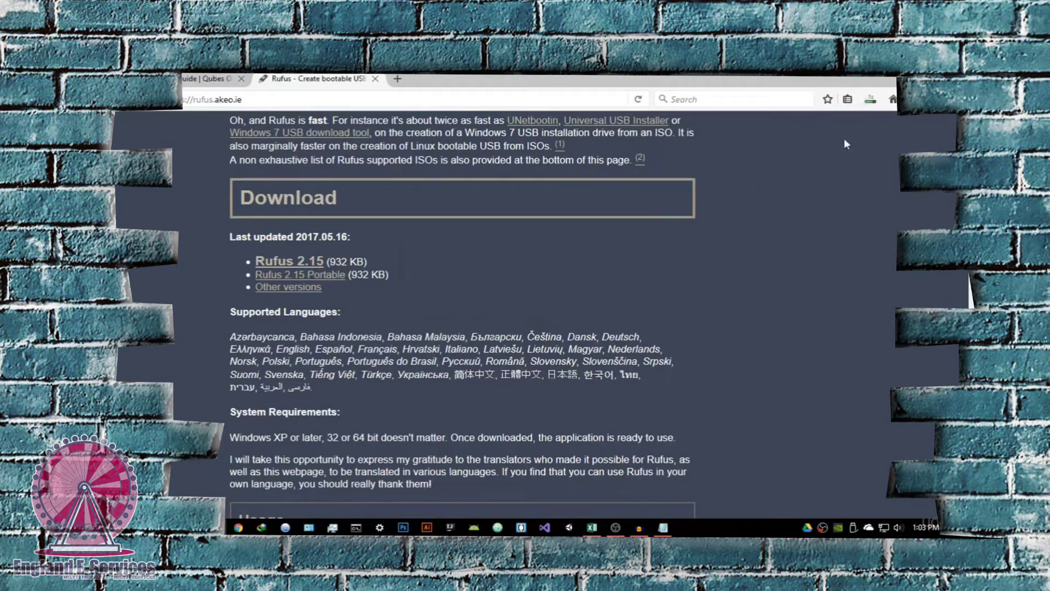
Run the downloaded rufus-2.15.exe and decline its request to check for application updates online
click(870, 100)
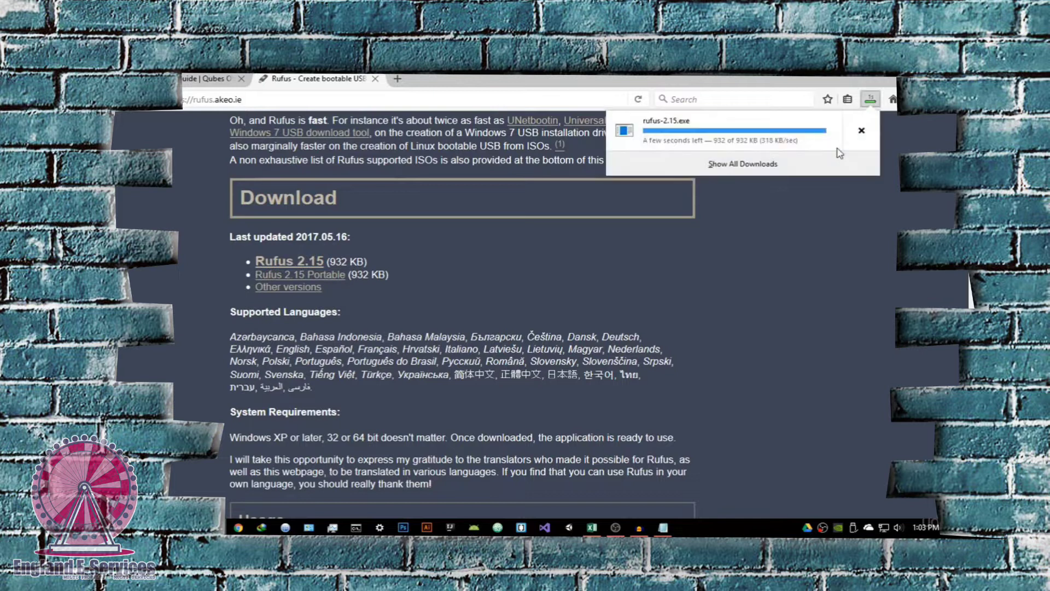
click(781, 146)
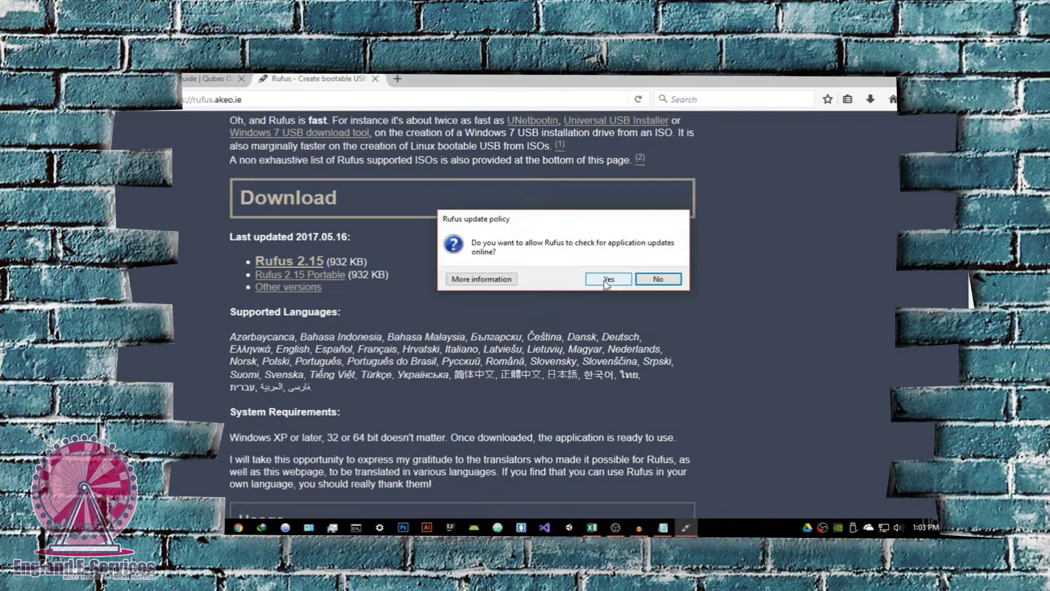
click(646, 281)
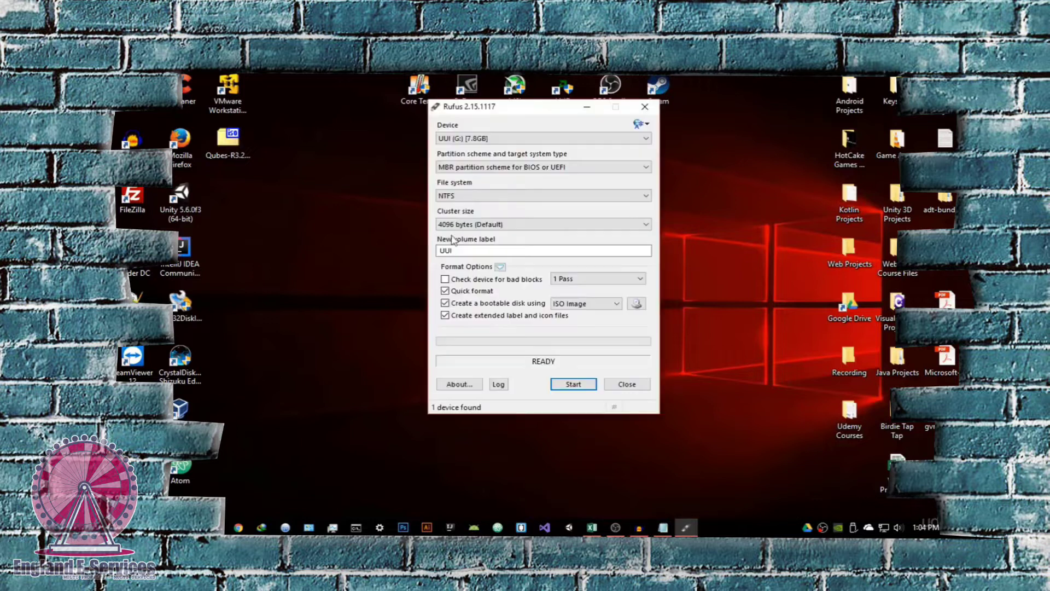
Reposition the Rufus window and choose UUI (G:) [7.8GB] as the target device
drag(516, 109, 542, 136)
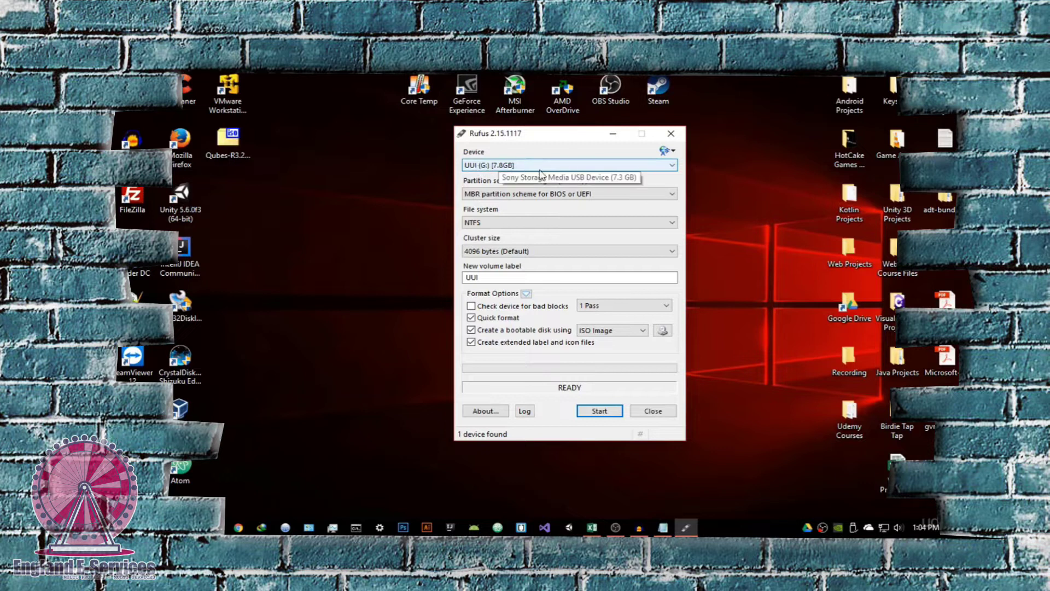
click(498, 165)
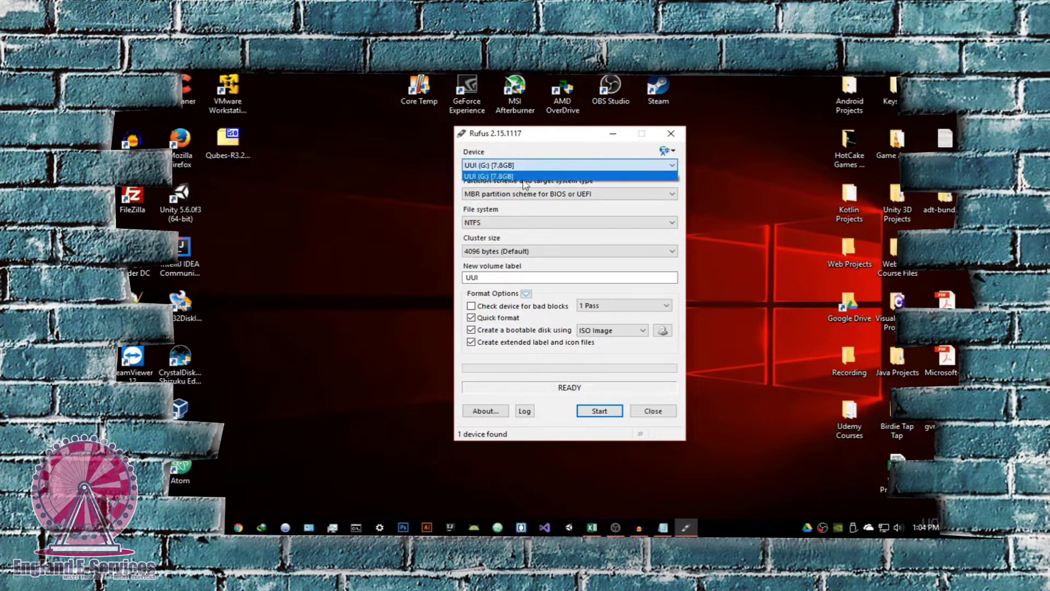
click(495, 176)
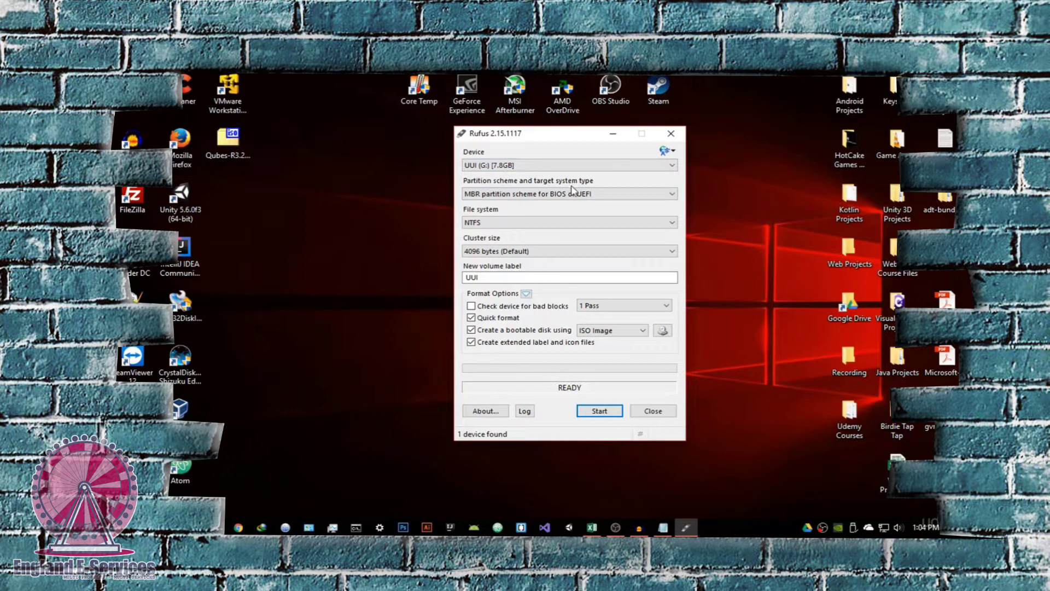
Set the file system to FAT32 (Default), the cluster size to 4096 bytes (Default) and the new volume label to Qubes
click(528, 223)
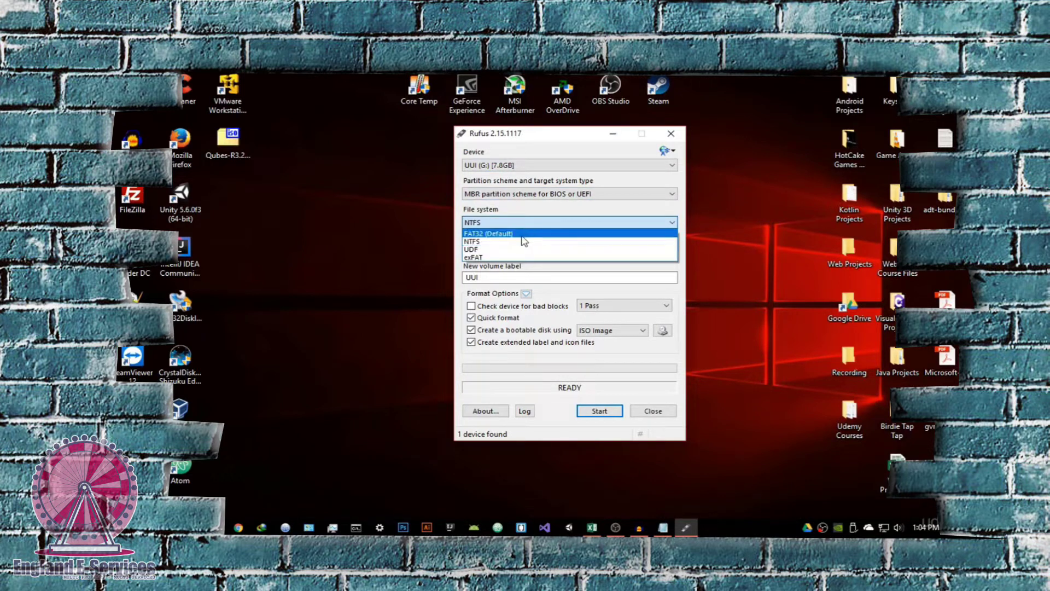
click(492, 234)
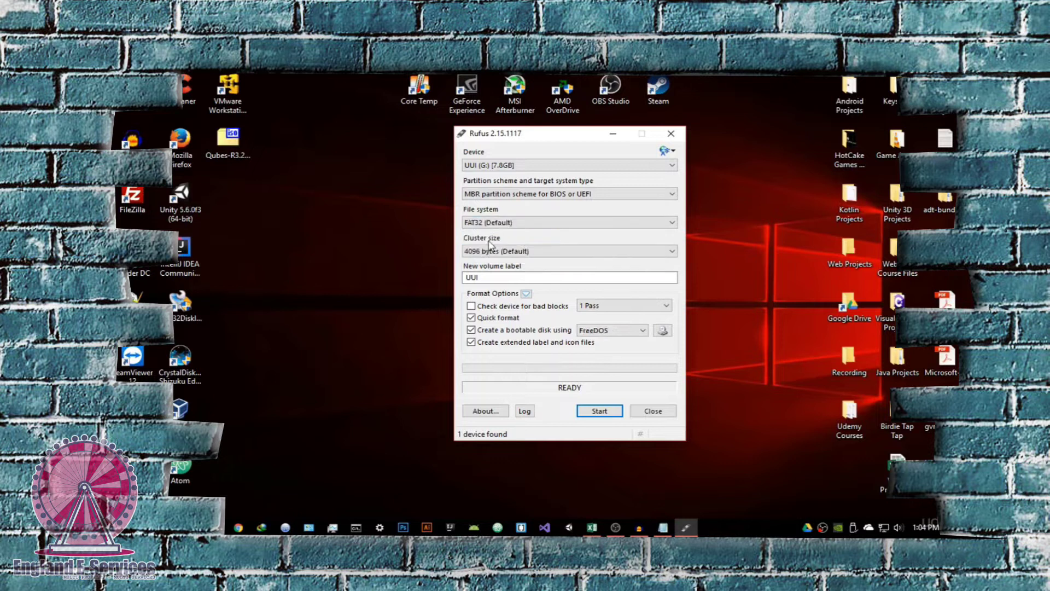
click(490, 251)
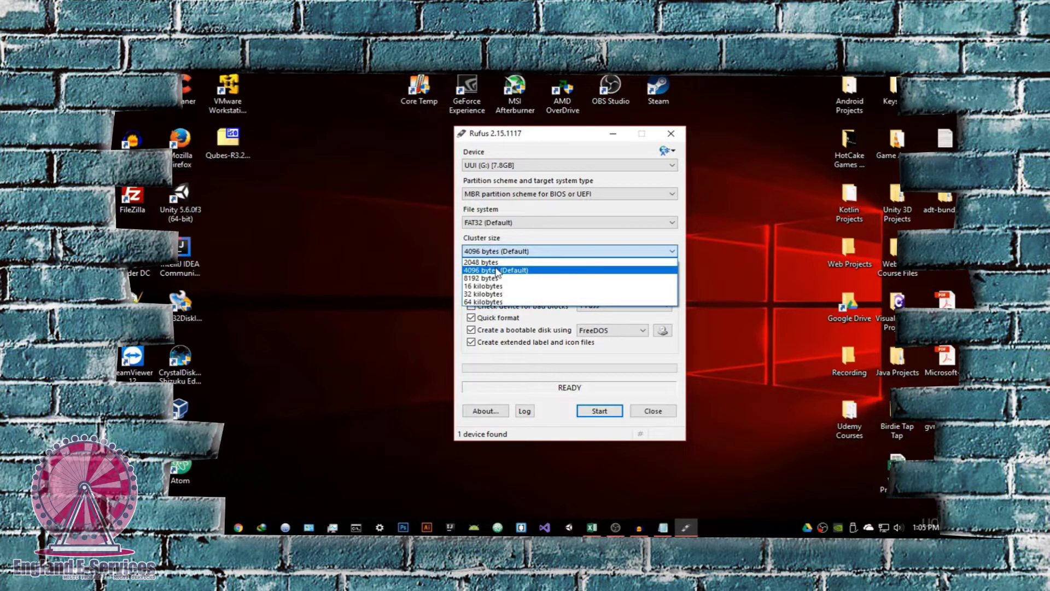
click(497, 271)
double_click(522, 277)
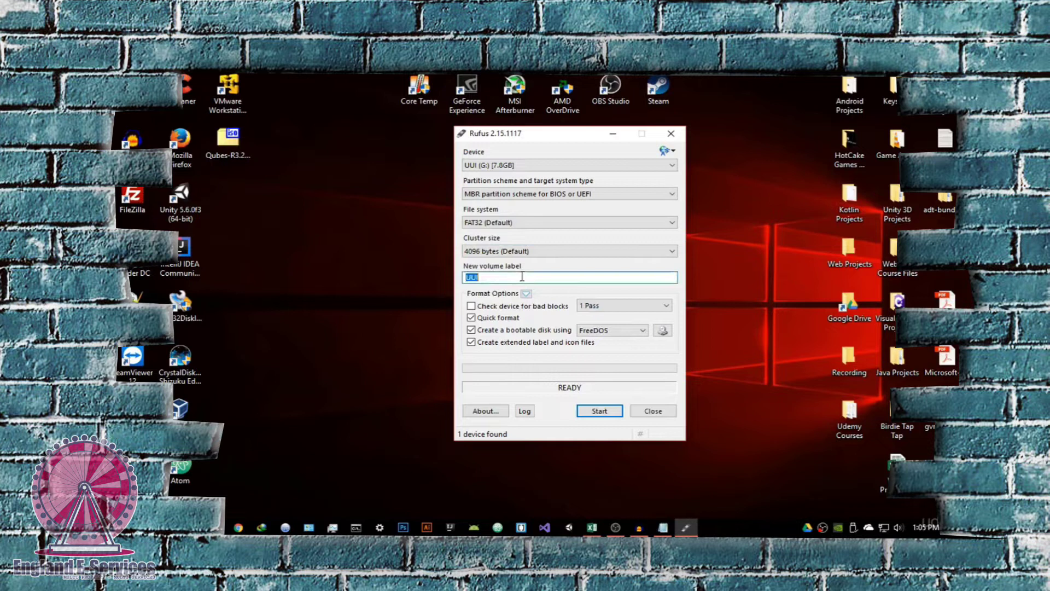
click(520, 276)
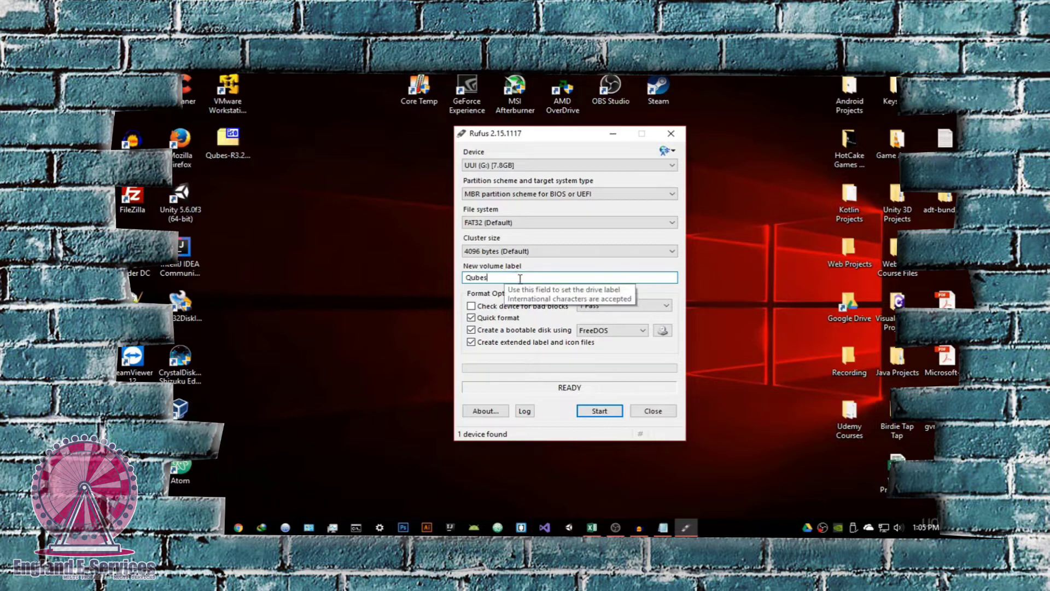
Set the bootable disk type to ISO Image and load Qubes-R3.2-x86_64 from the Desktop
click(639, 331)
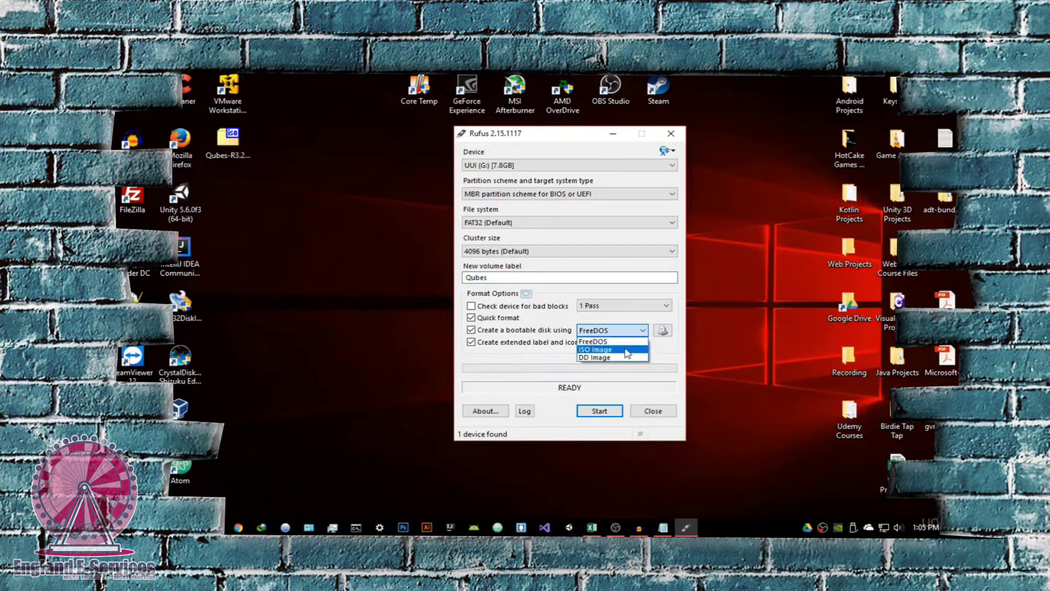
click(593, 350)
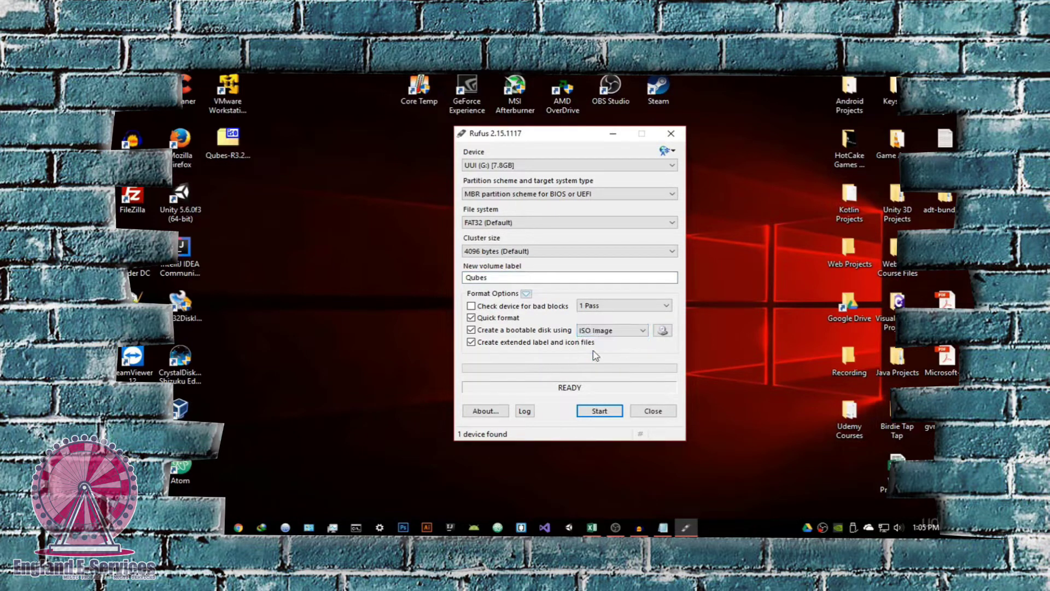
click(662, 330)
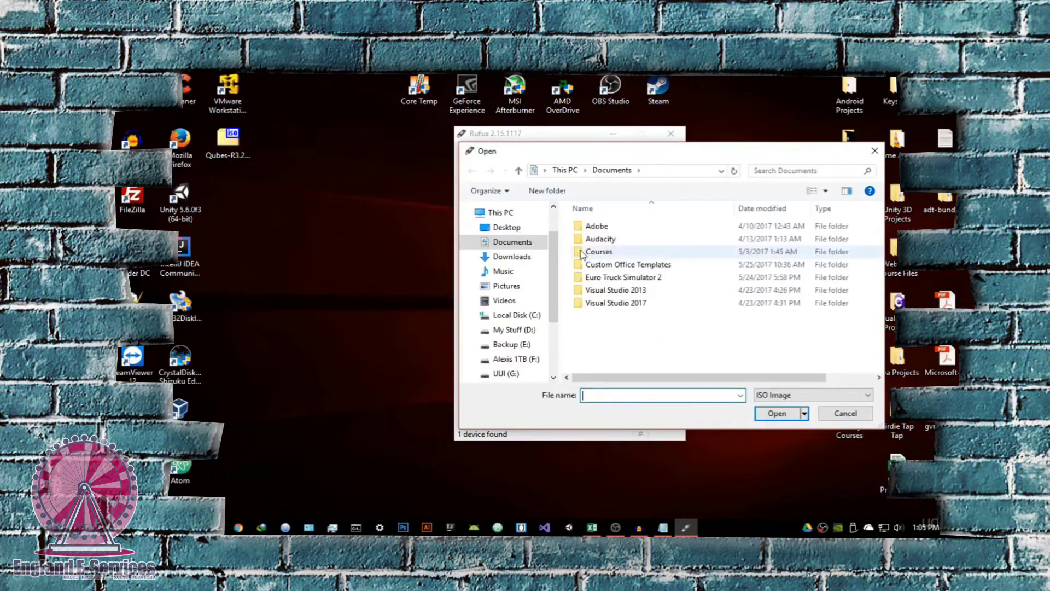
click(506, 227)
scroll(607, 272, down, 3)
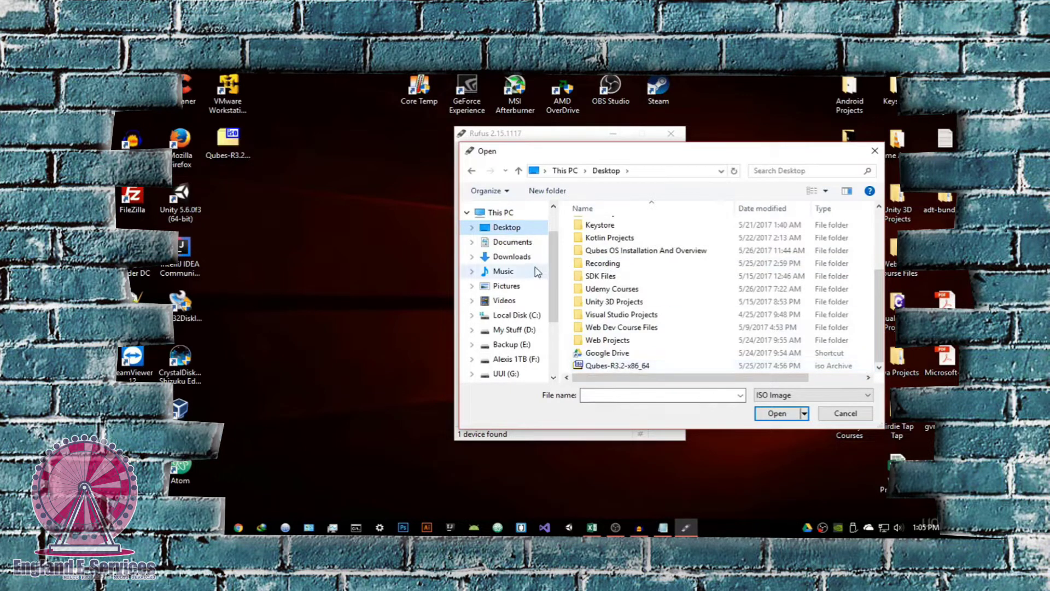
click(637, 371)
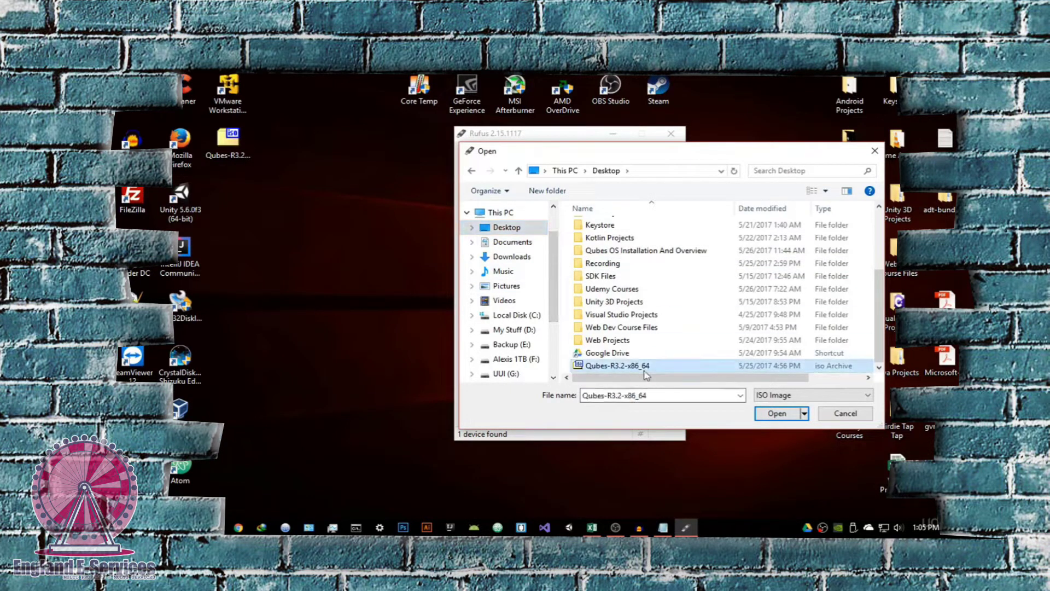
click(778, 414)
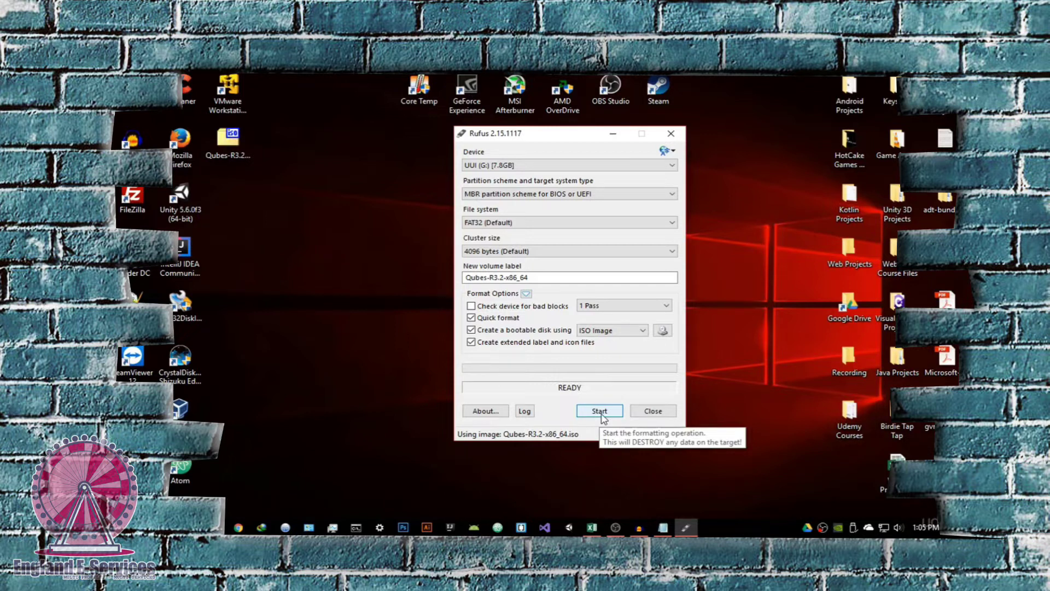
Close Rufus, switch to Firefox and search the web for "vmware" in a new tab
click(602, 418)
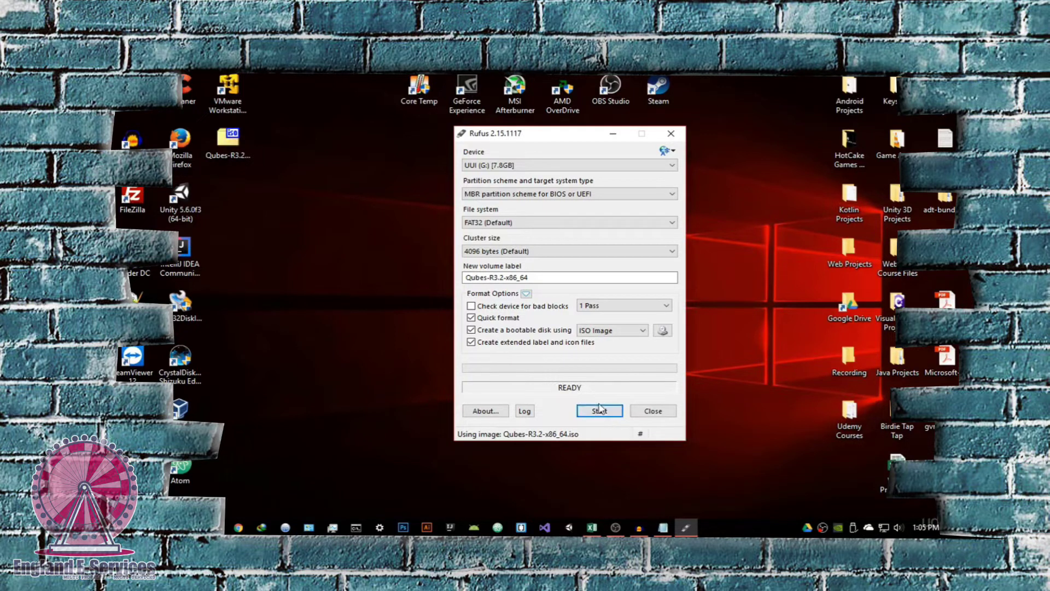
click(651, 411)
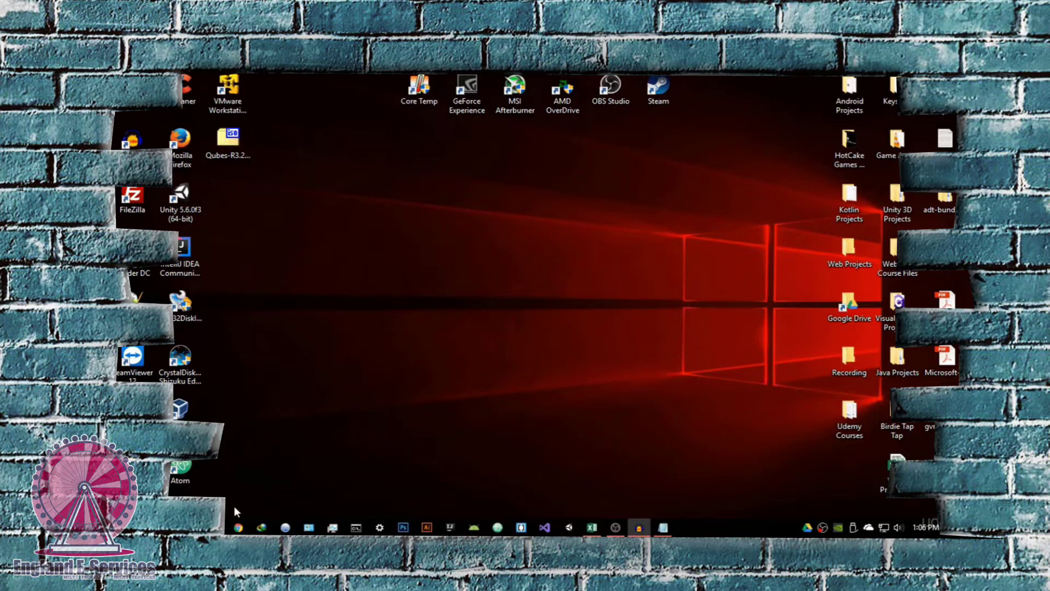
click(638, 527)
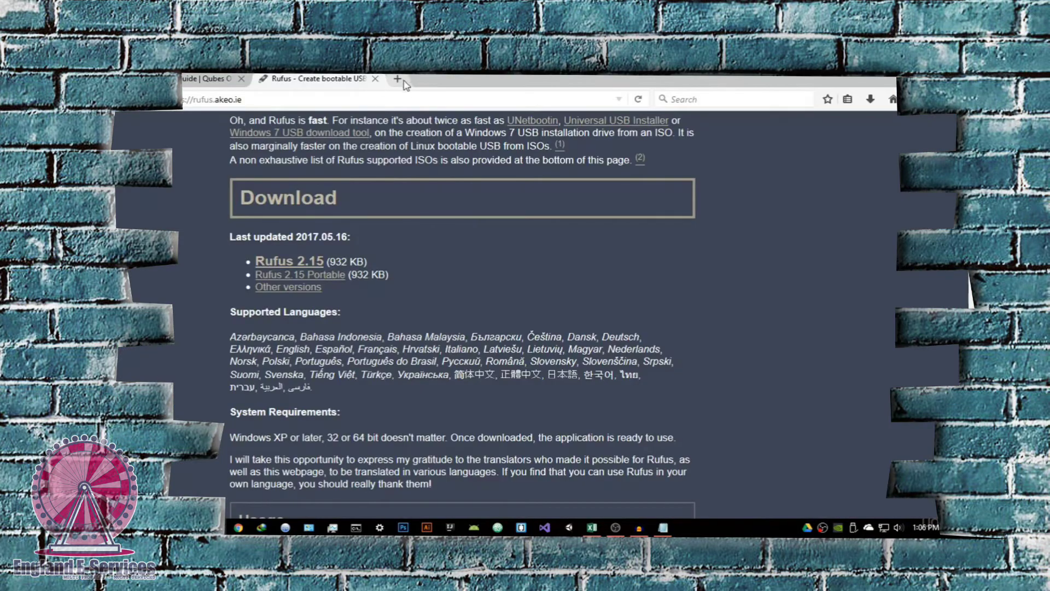
click(398, 80)
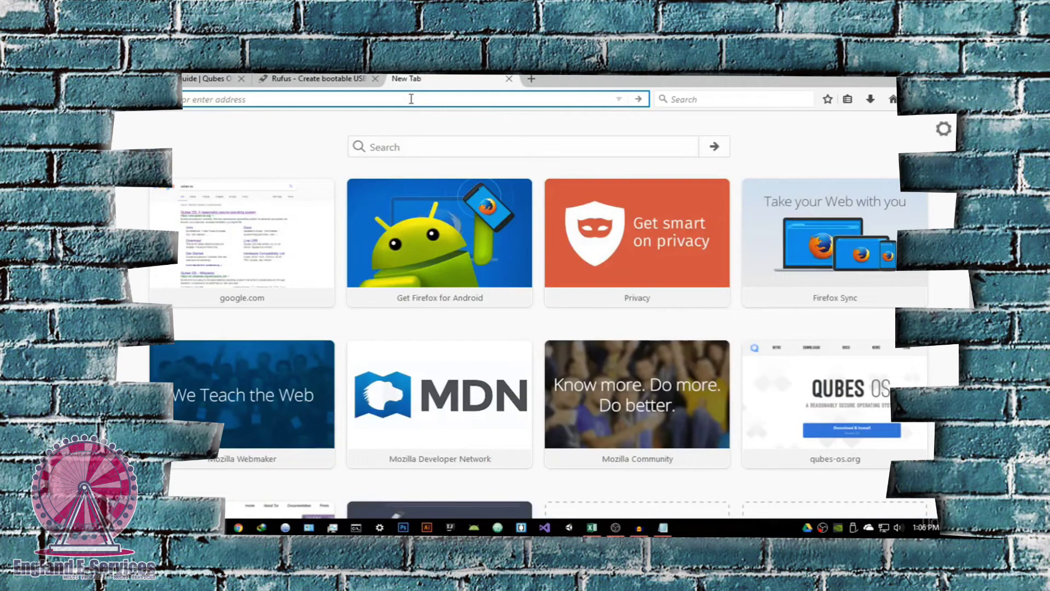
text(vmware)
key(Return)
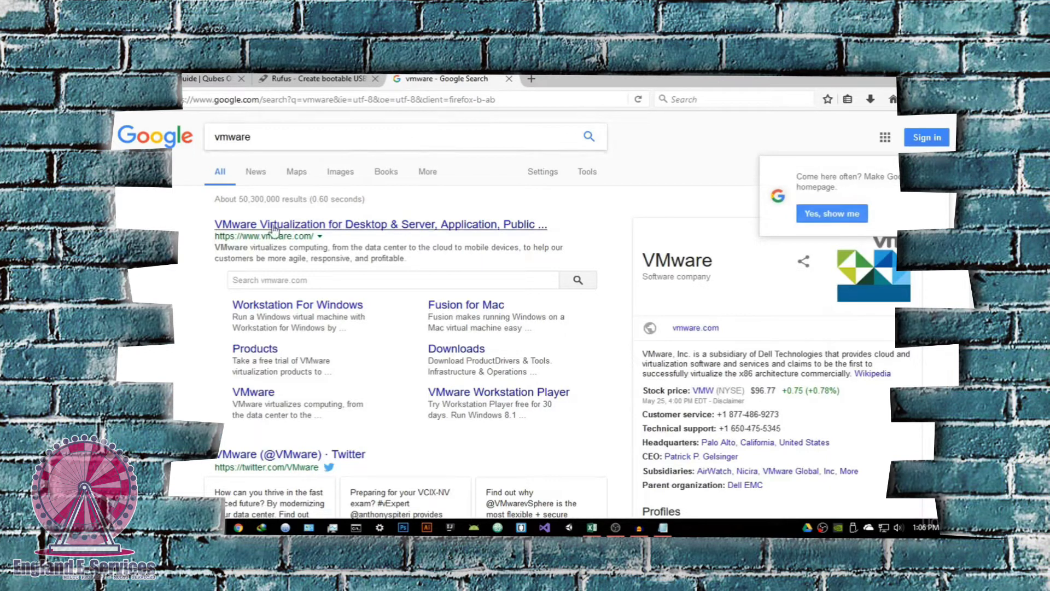
Open the VMware website and go to its Workstation Player download page
click(350, 224)
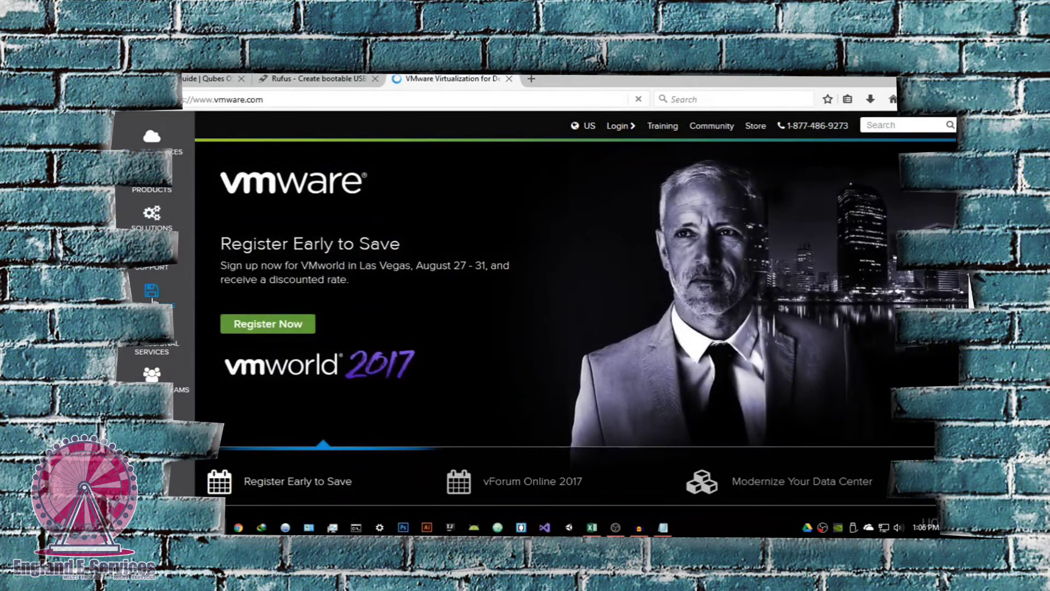
click(153, 296)
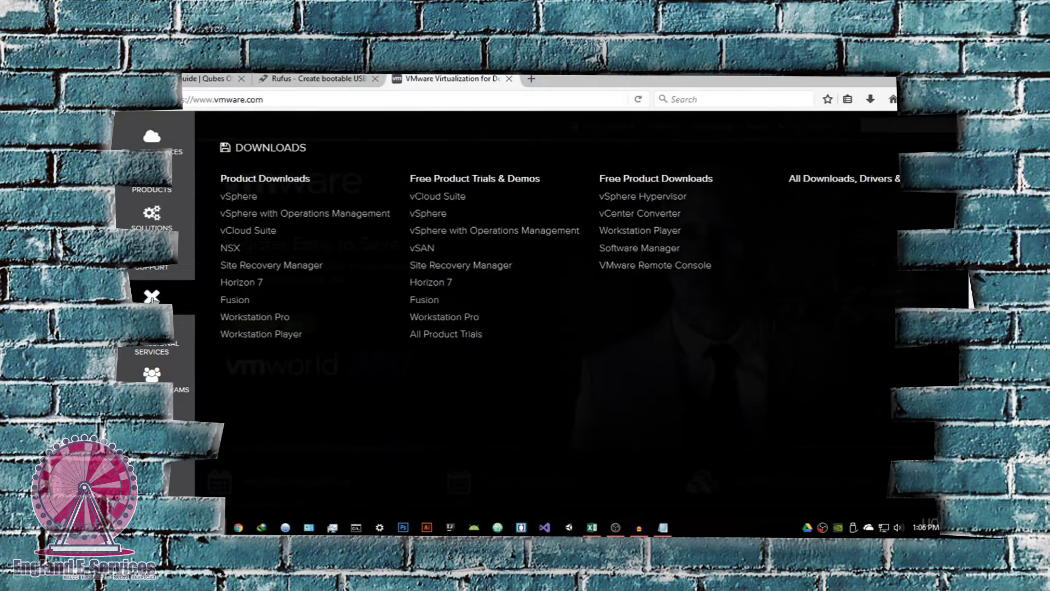
click(255, 342)
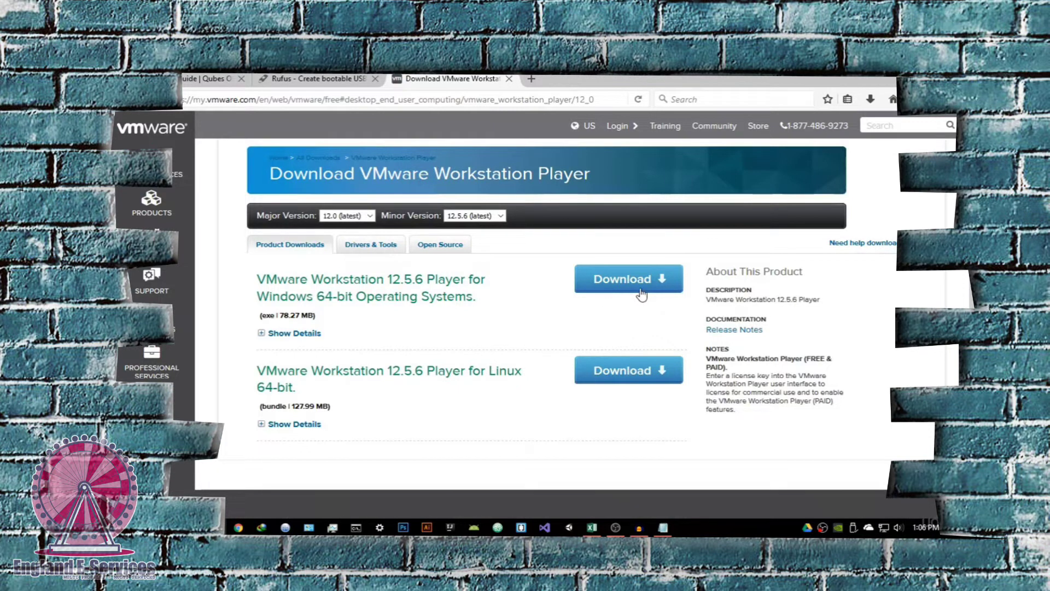
Close the VMware tab and launch VMware Workstation 12 Player from the desktop
click(508, 79)
key(super+d)
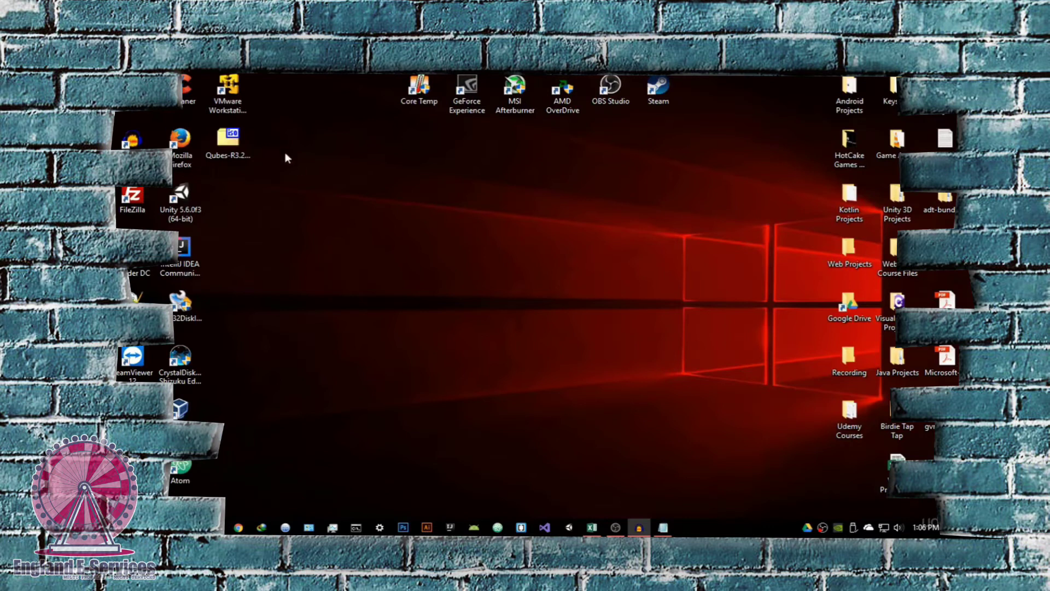
click(228, 92)
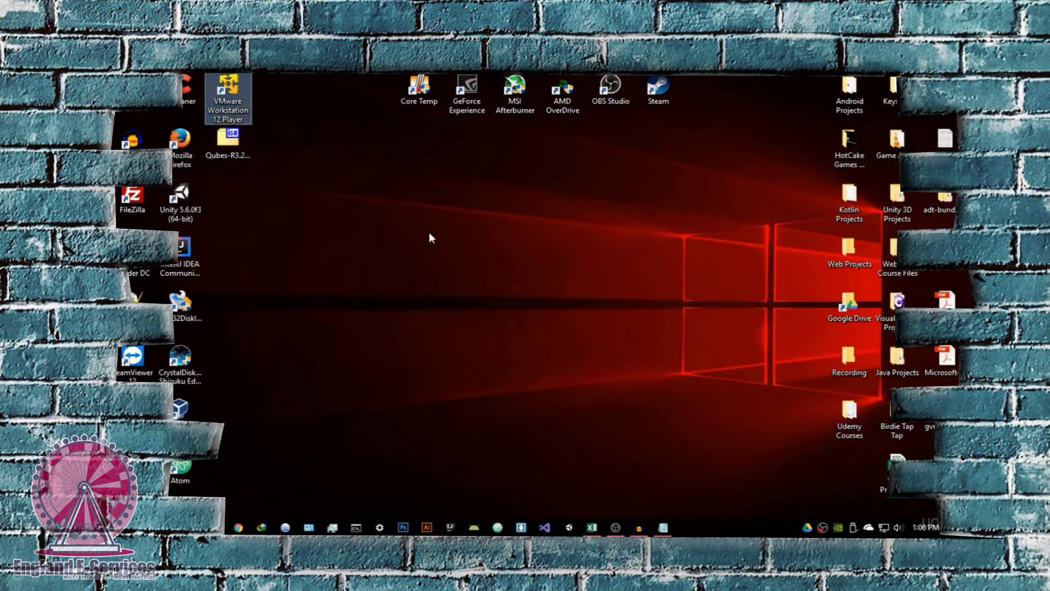
key(Return)
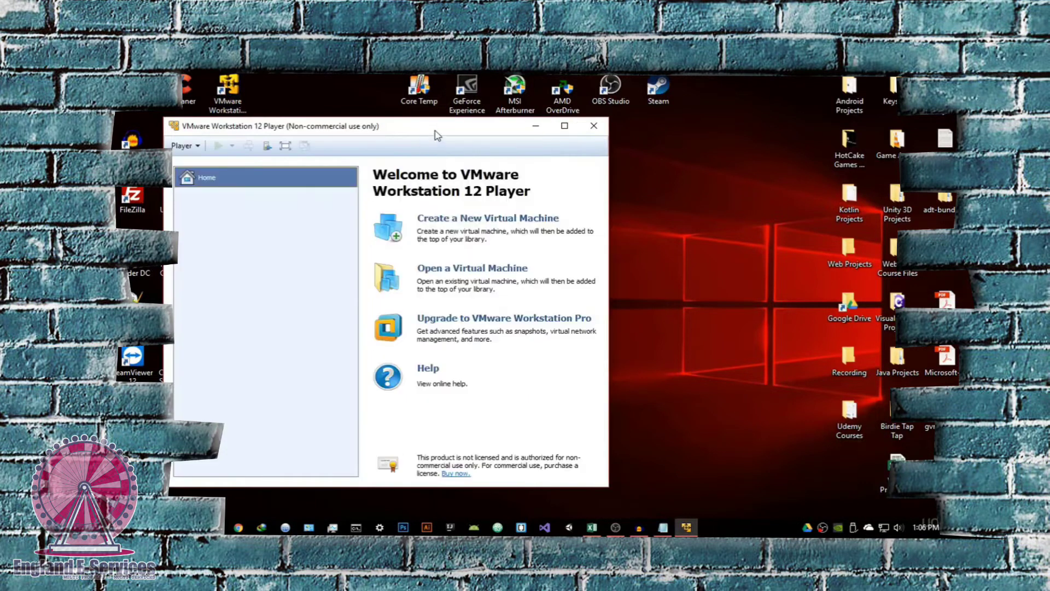
Widen and reposition the VMware Player window, and start creating a new virtual machine
drag(436, 131, 589, 133)
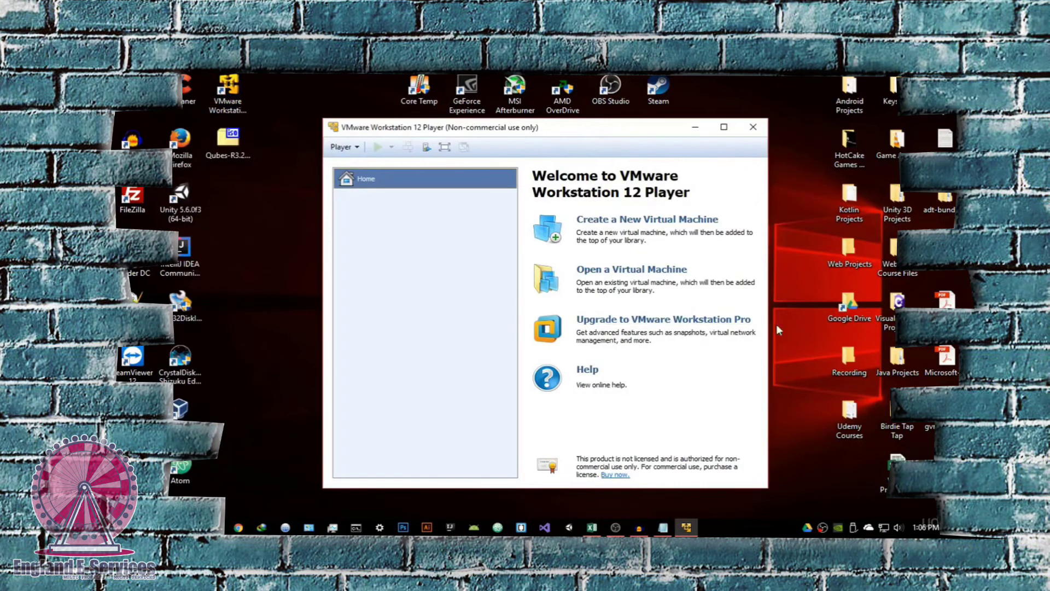
drag(767, 328, 815, 323)
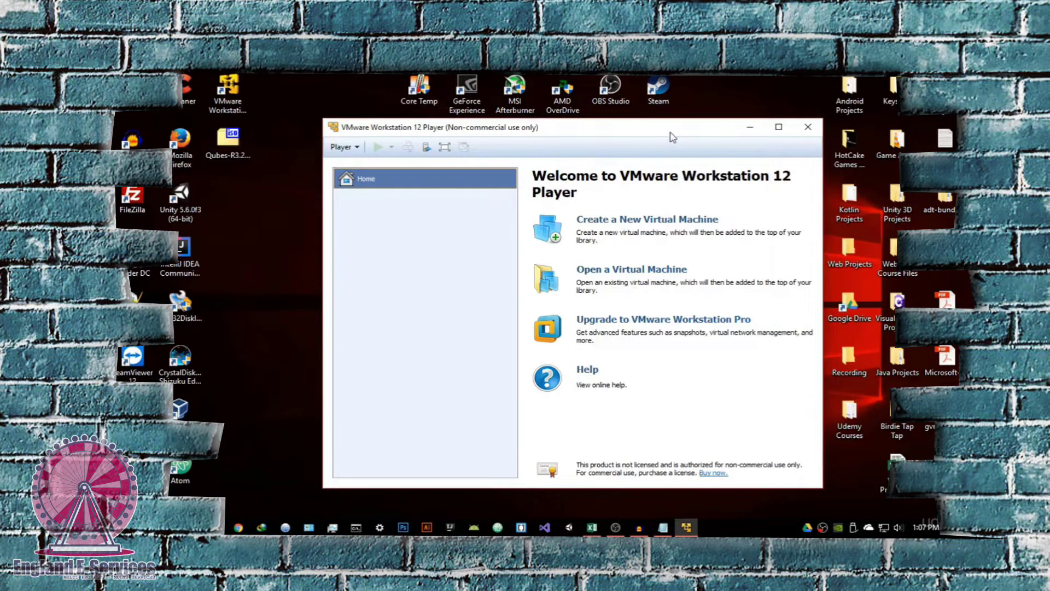
drag(673, 132, 663, 116)
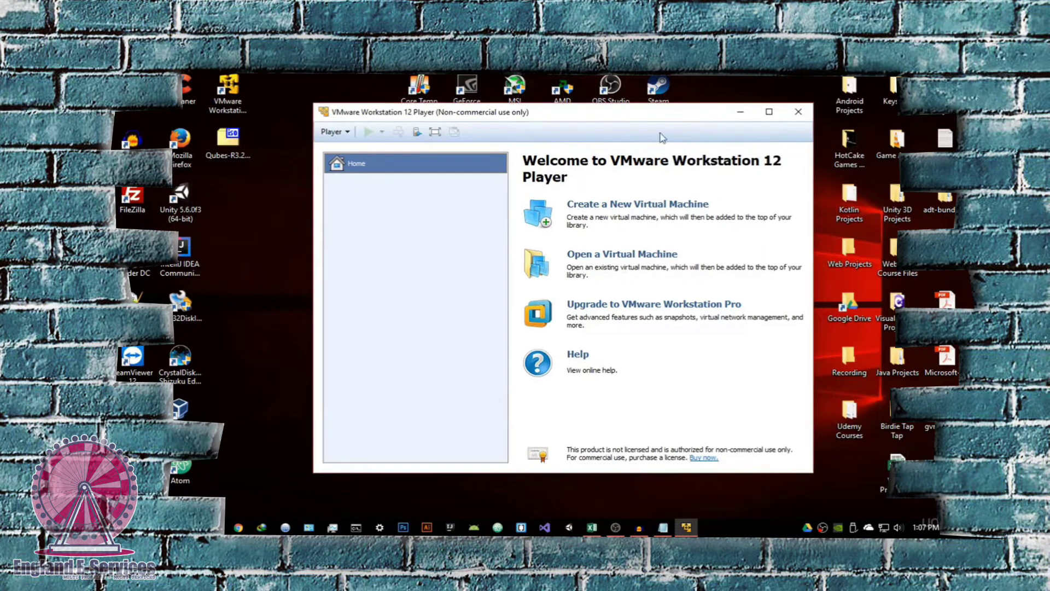
click(640, 208)
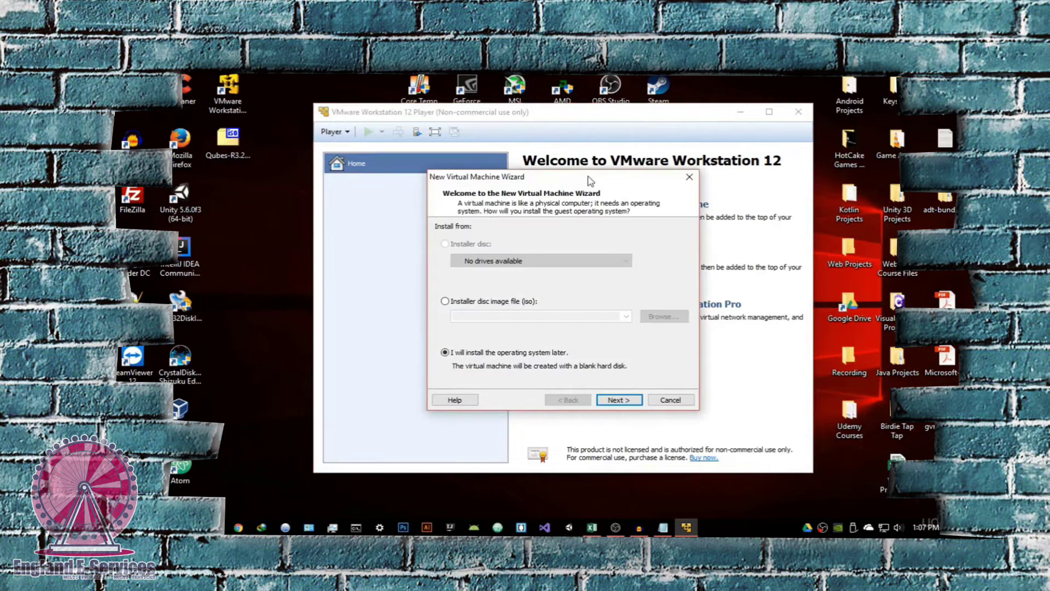
Choose the Qubes-R3.2-x86_64 ISO on the Desktop as the installer disc image and continue to the guest operating system selection
drag(588, 177, 630, 163)
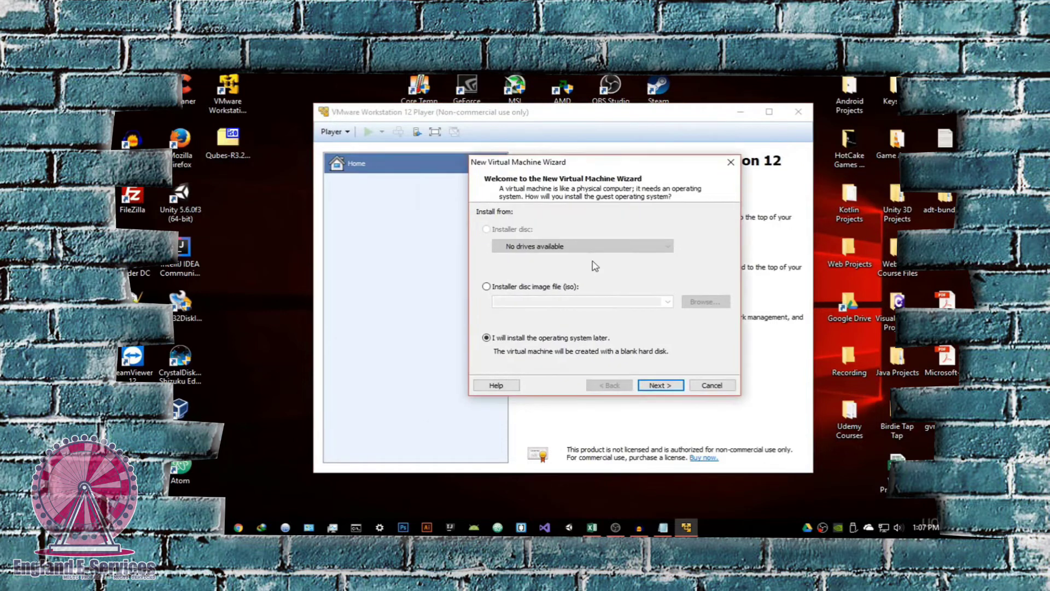
click(499, 289)
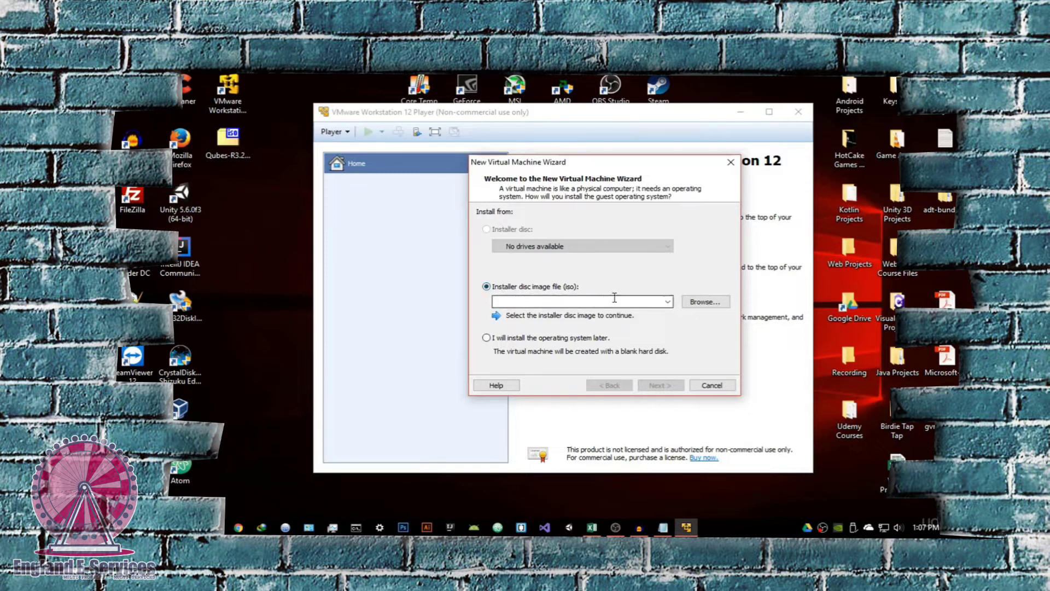
click(698, 302)
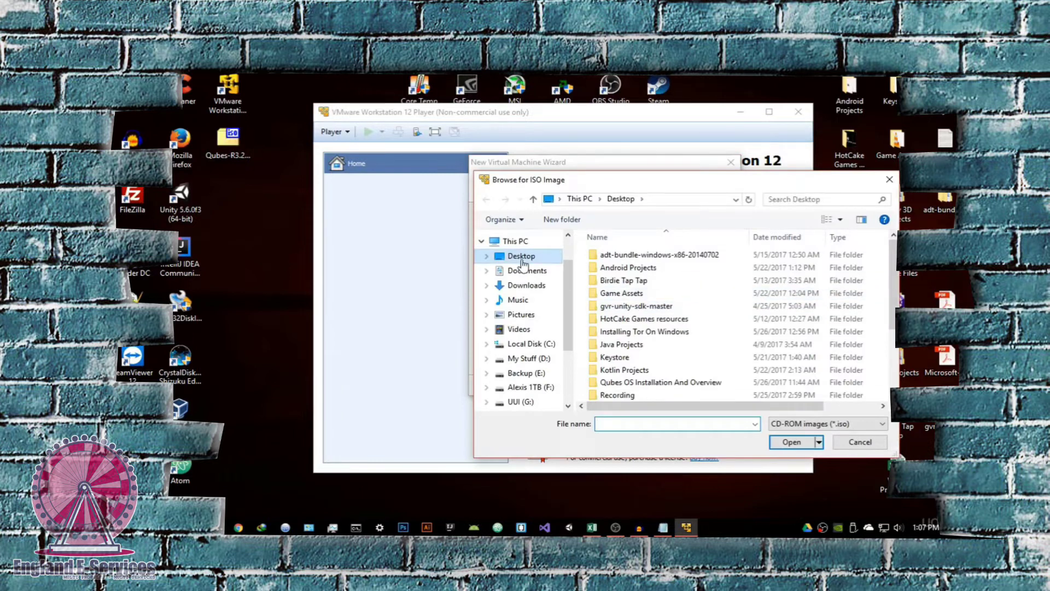
scroll(651, 298, down, 3)
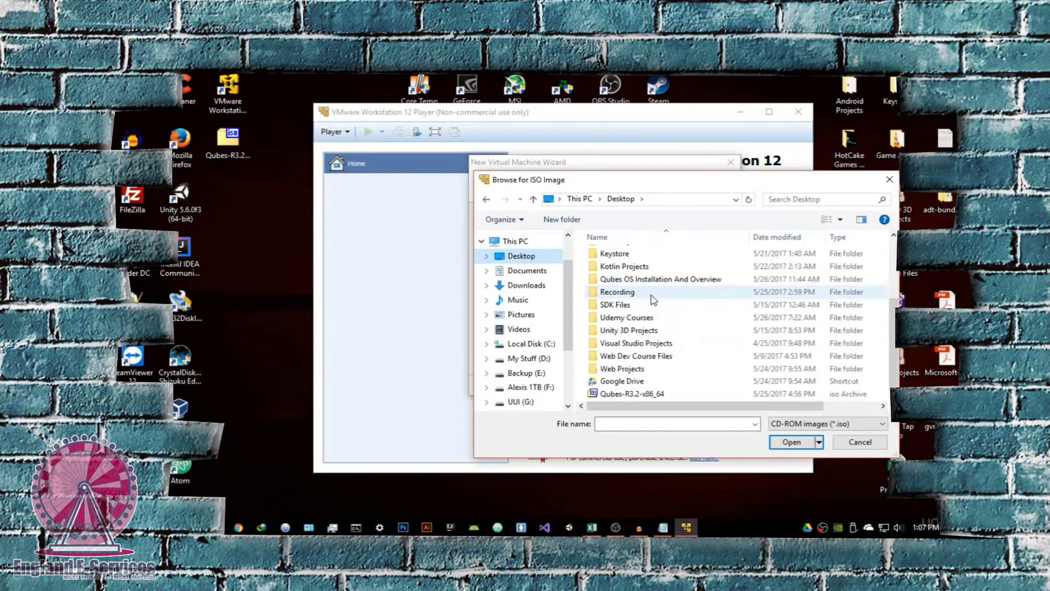
click(653, 392)
click(791, 442)
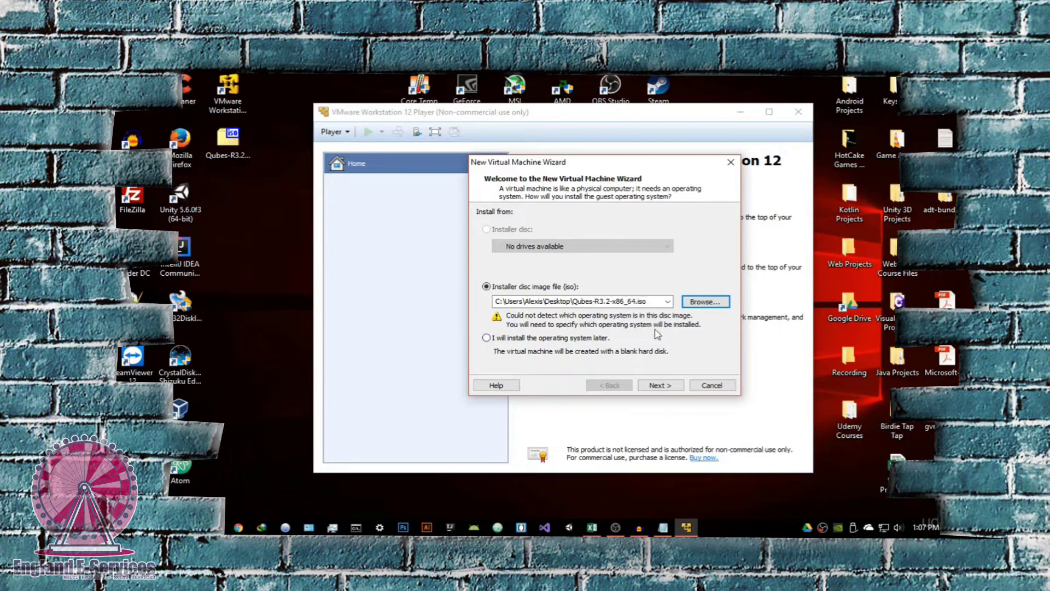
click(661, 385)
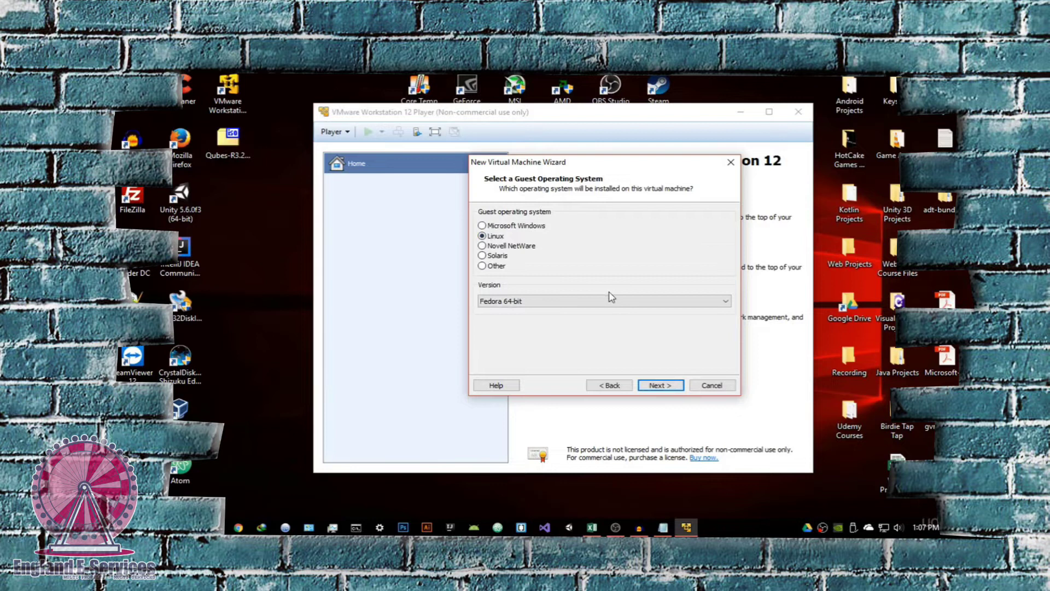
Choose Fedora 64-bit as the Linux guest version and continue to naming the virtual machine
click(488, 307)
scroll(512, 98, up, 2)
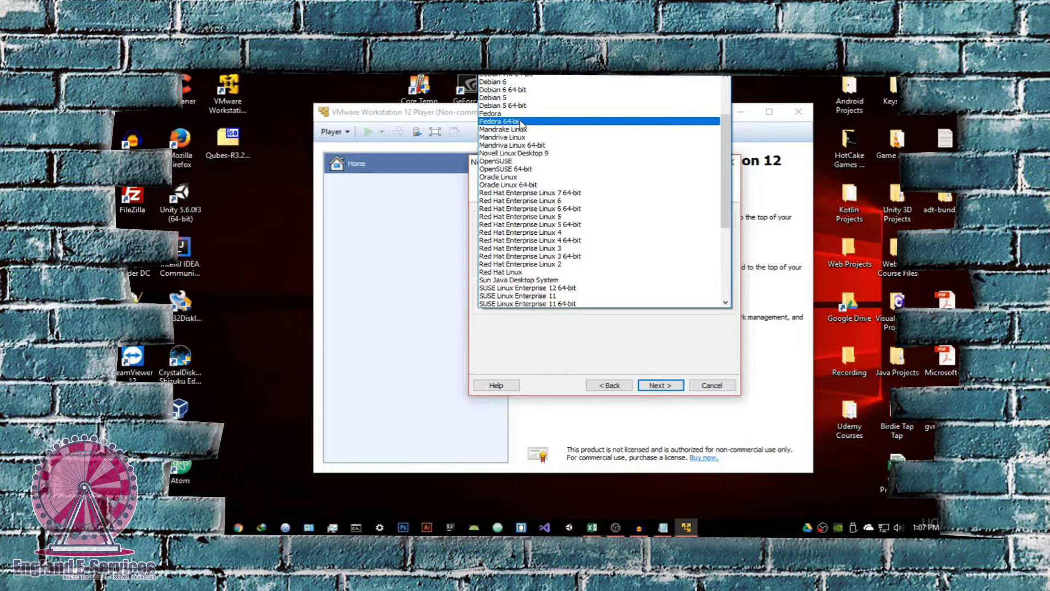
click(519, 122)
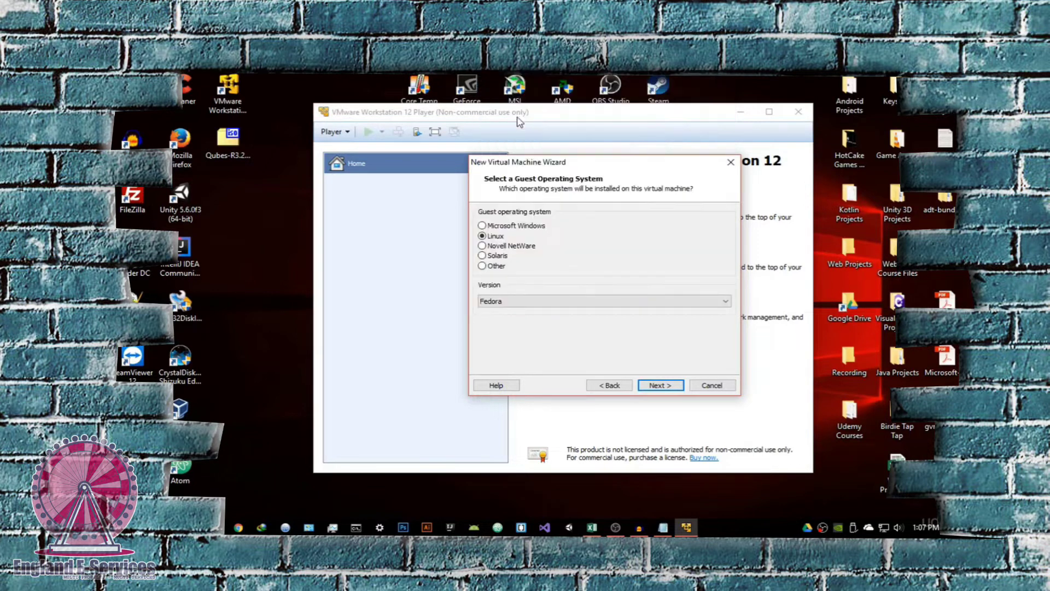
click(565, 307)
click(541, 83)
click(652, 385)
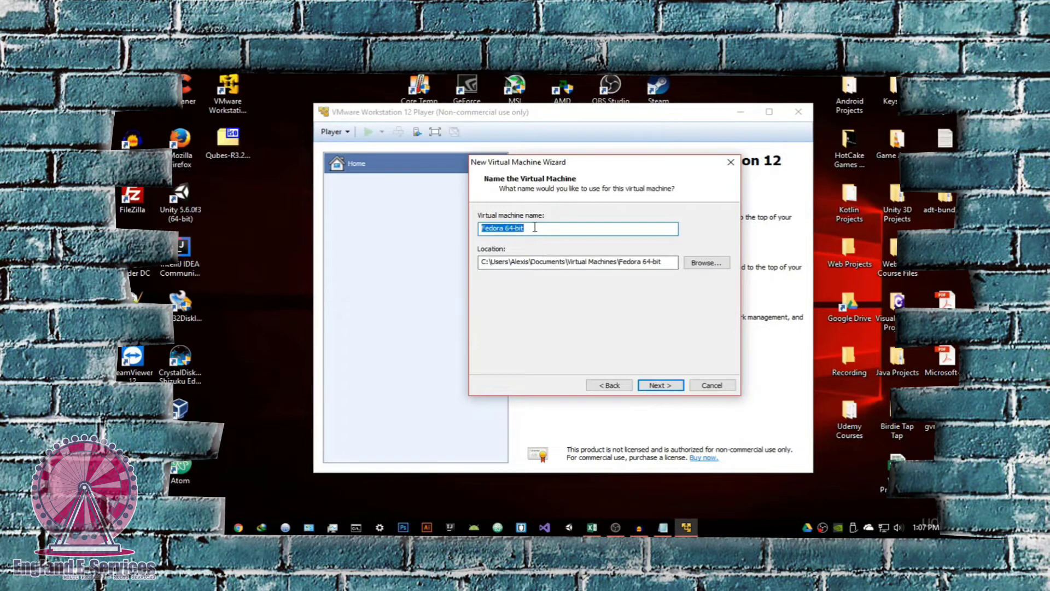
Name the virtual machine "Qubes OS"
key(BackSpace)
text(Qubes)
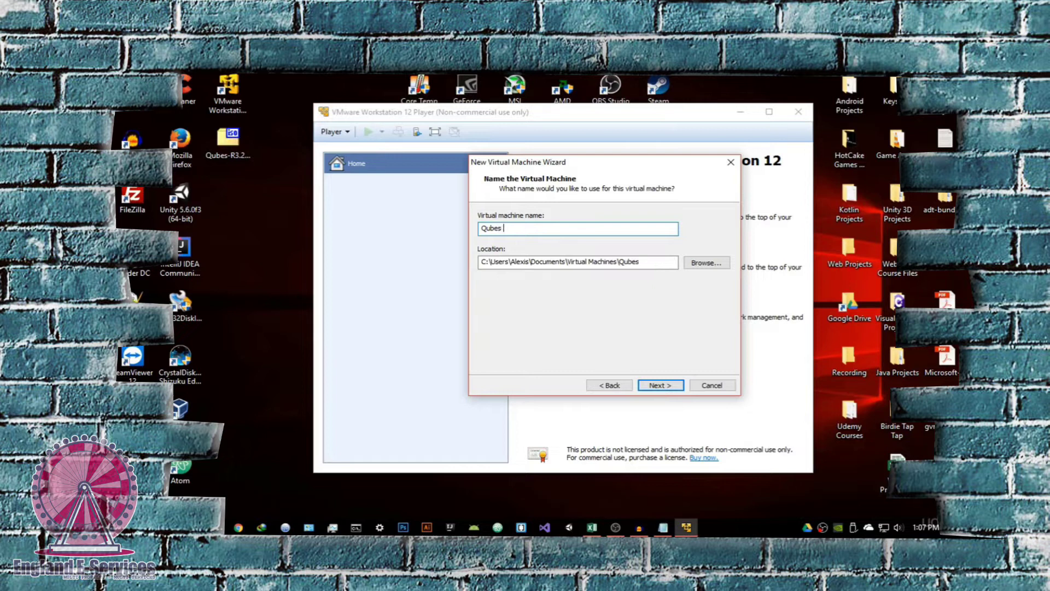
text( OS)
Set the virtual machine's location to the Virtual OS folder on drive D: and continue to the disk capacity settings
click(697, 264)
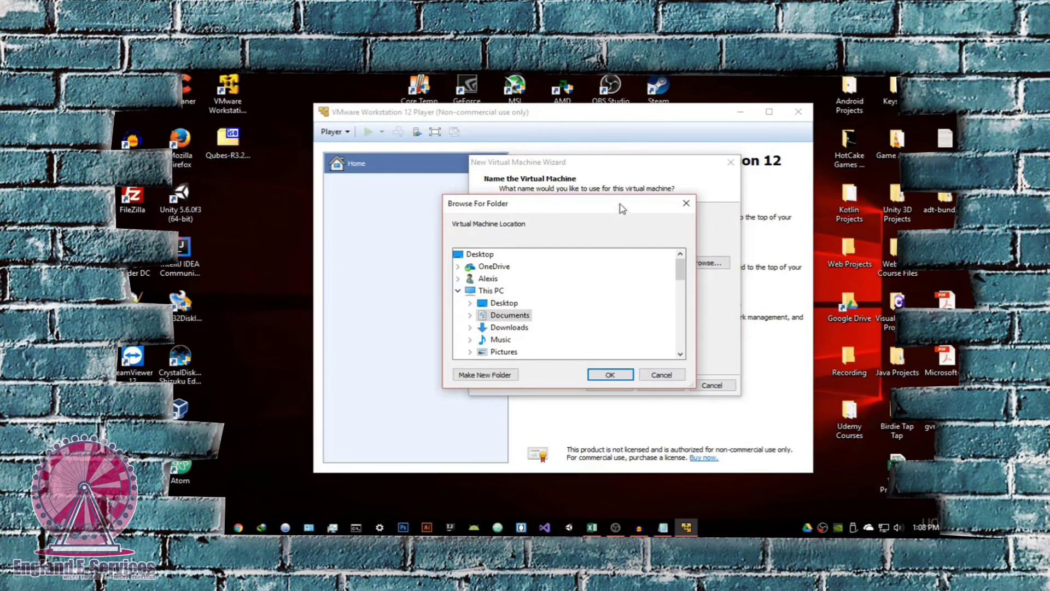
drag(621, 208, 666, 174)
scroll(567, 278, down, 1)
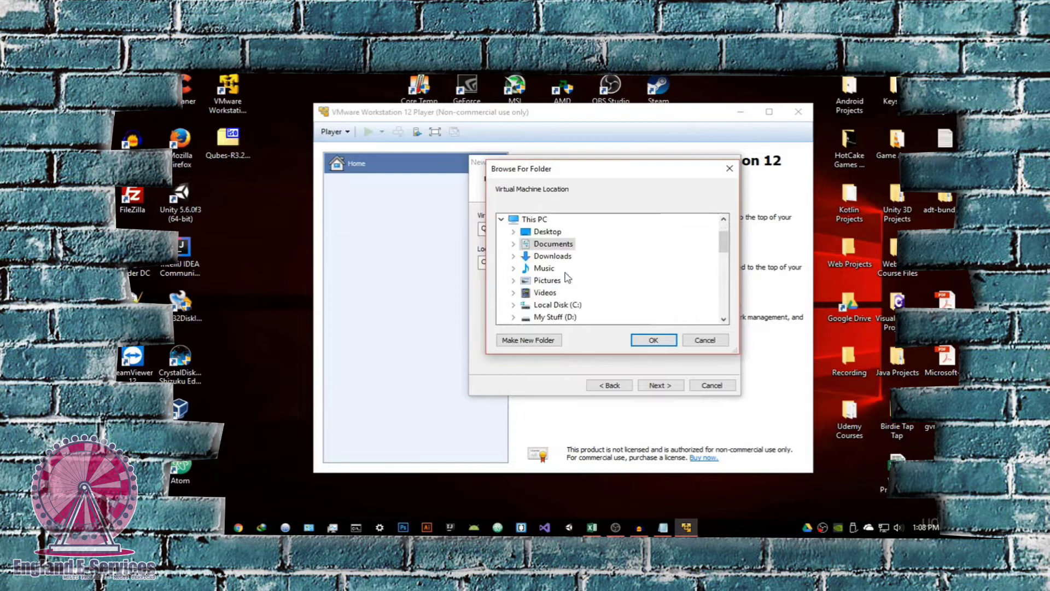
scroll(567, 278, down, 2)
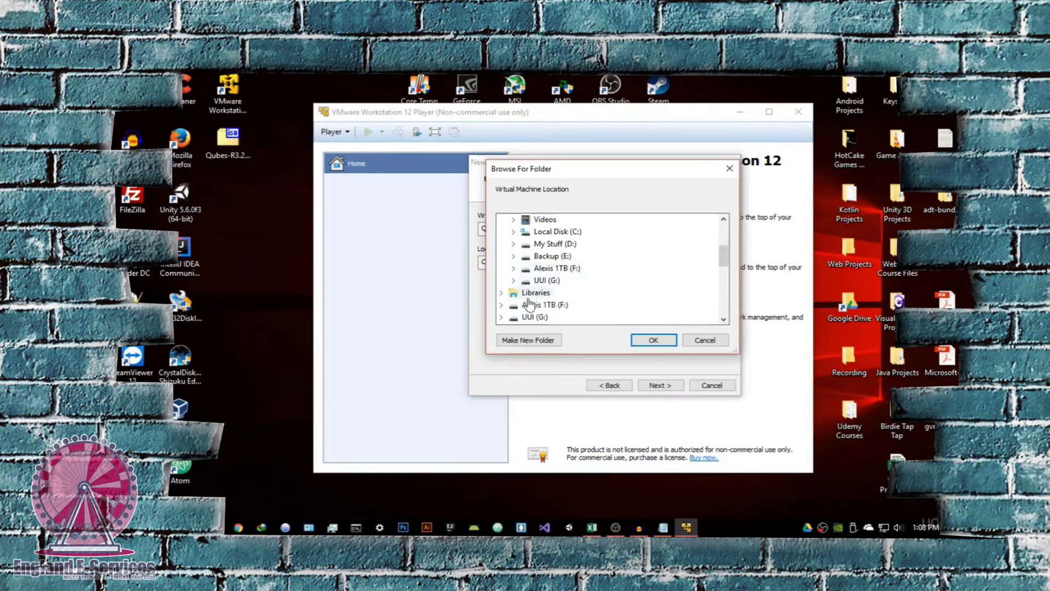
double_click(556, 244)
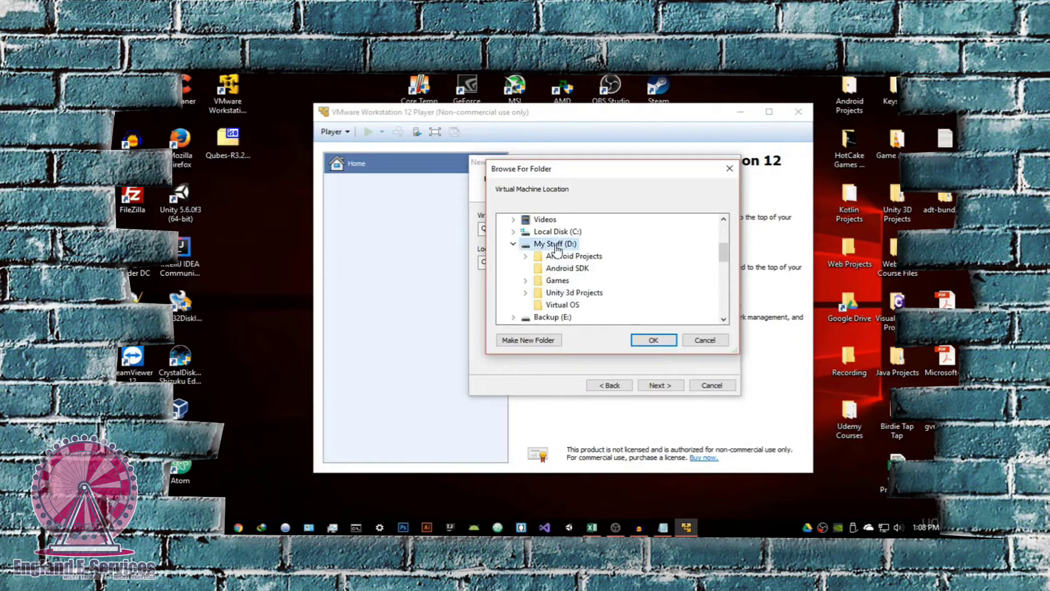
click(562, 305)
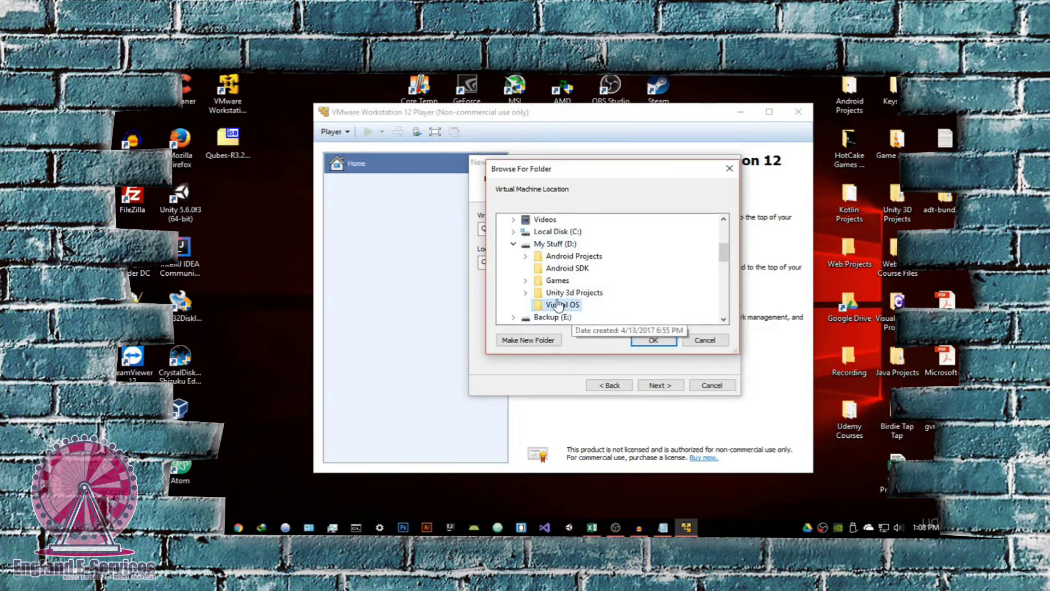
click(652, 341)
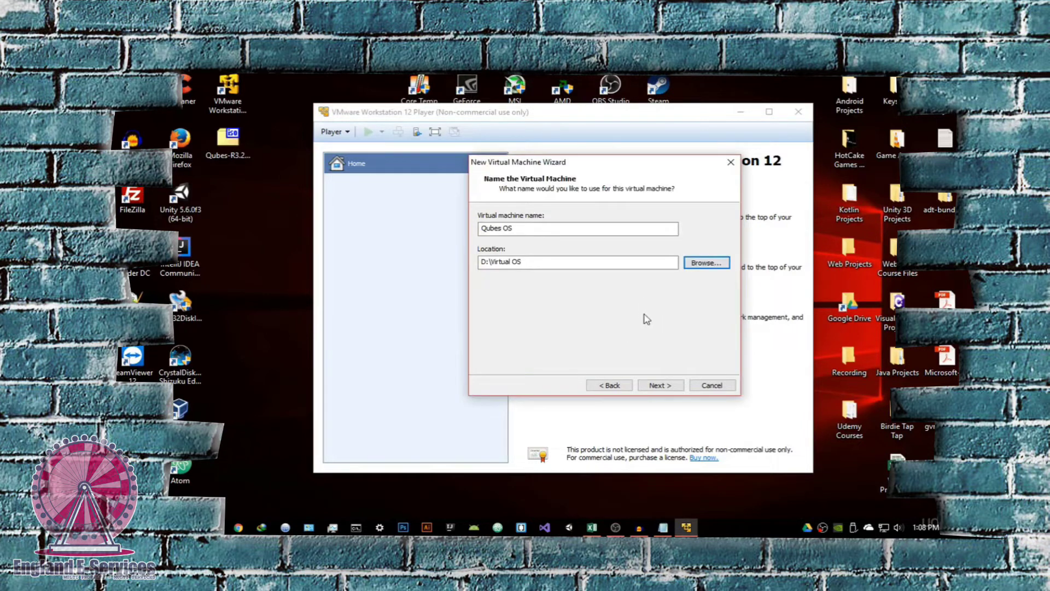
click(661, 385)
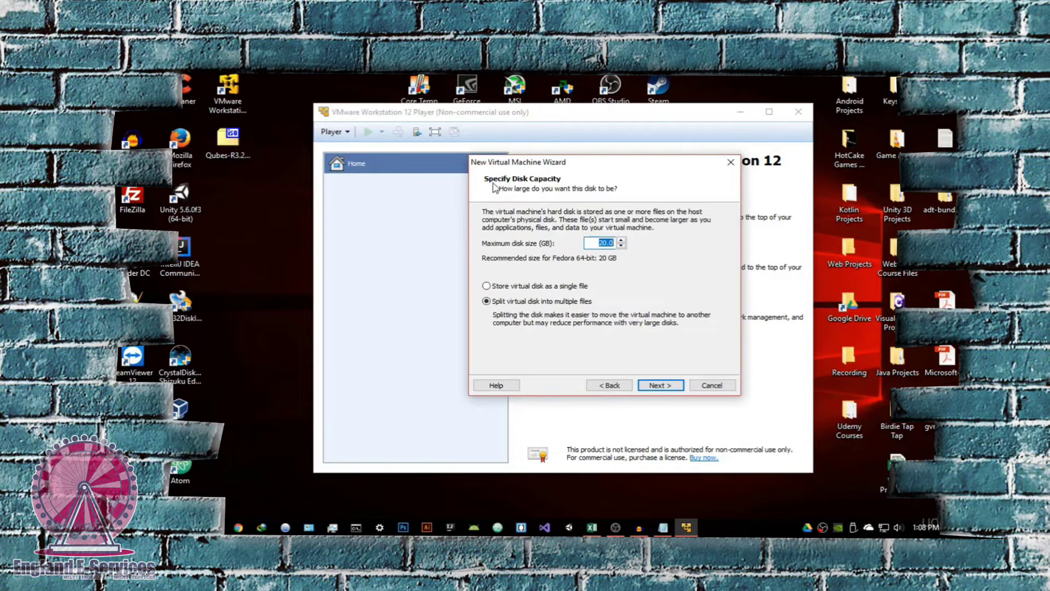
Set the maximum disk size to 30 GB, store the virtual disk as a single file, and continue
click(607, 243)
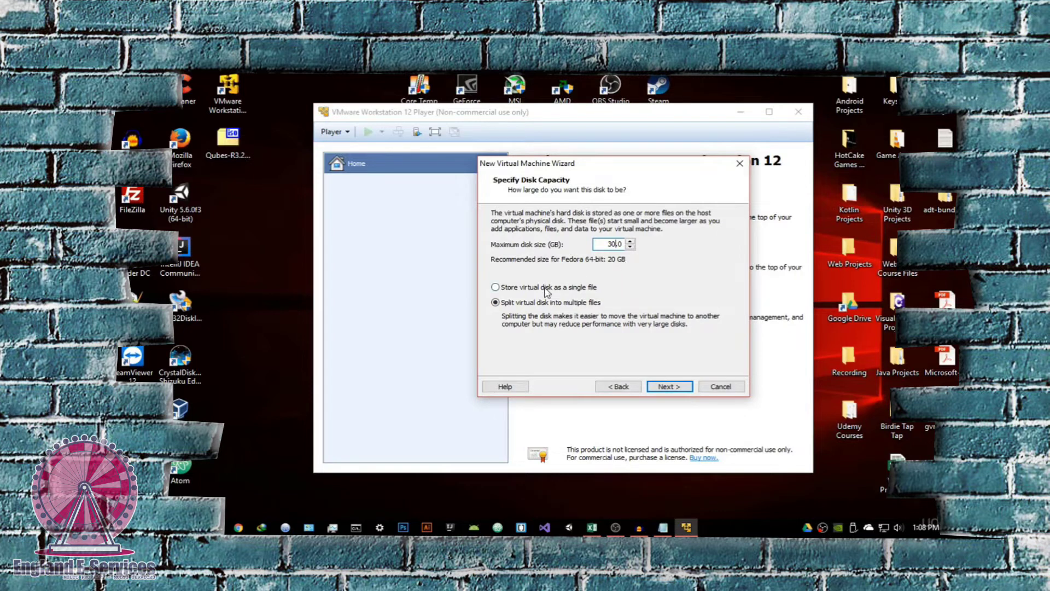
click(495, 287)
click(678, 386)
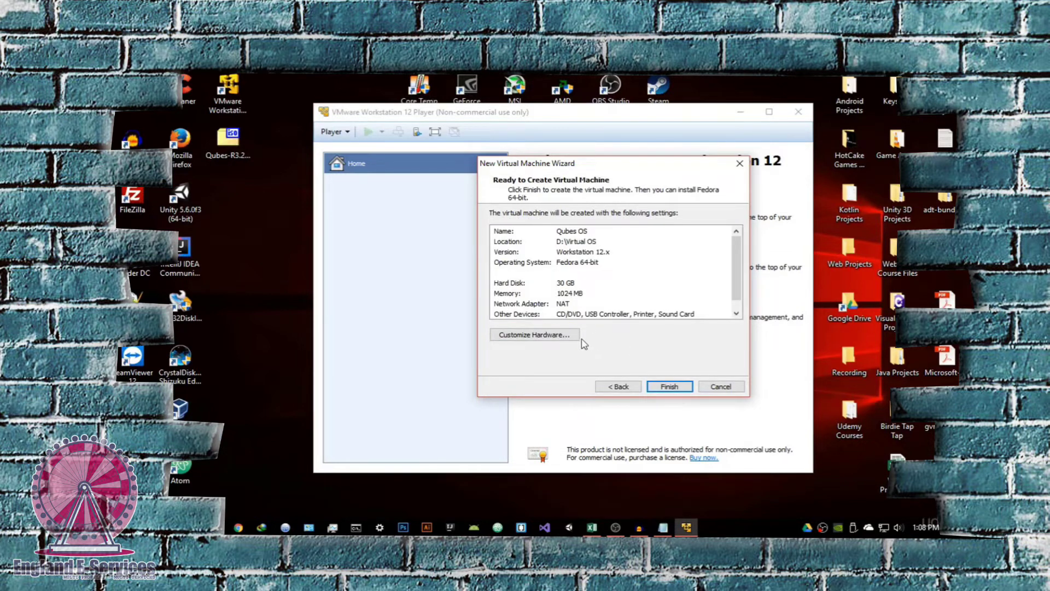
Open the hardware customization and try to set the virtual machine's memory to 2048 MB
click(567, 337)
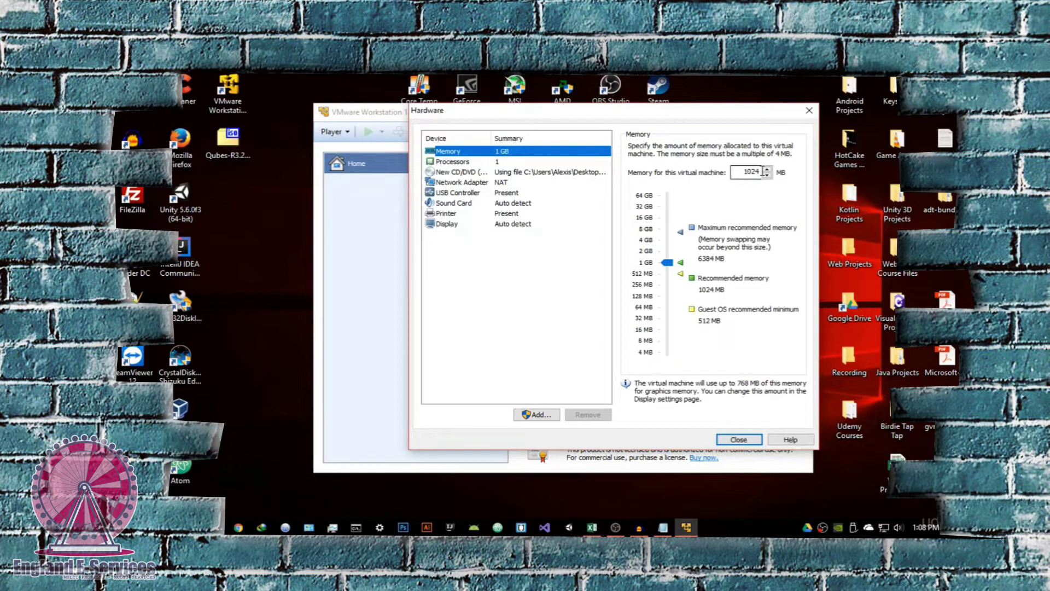
drag(760, 172, 727, 174)
text(2048)
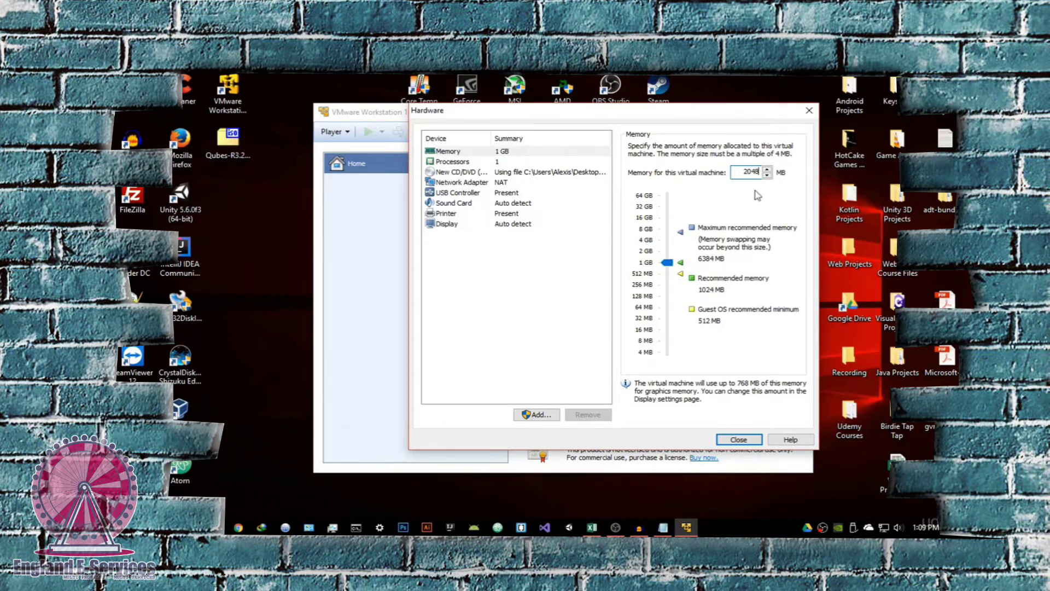
drag(667, 262, 666, 254)
Set the number of processor cores to 2
click(462, 162)
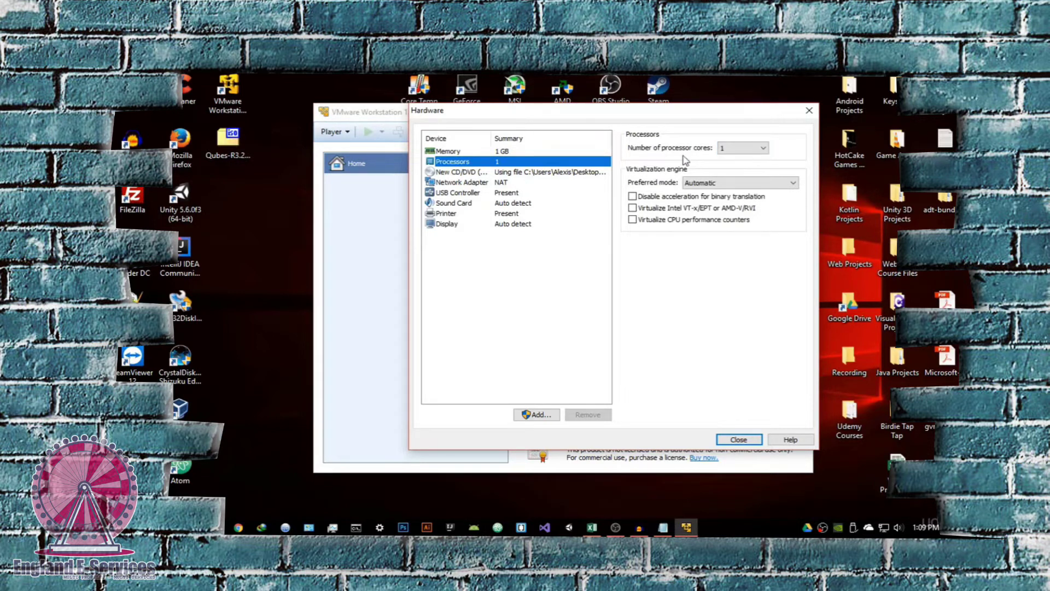
click(741, 151)
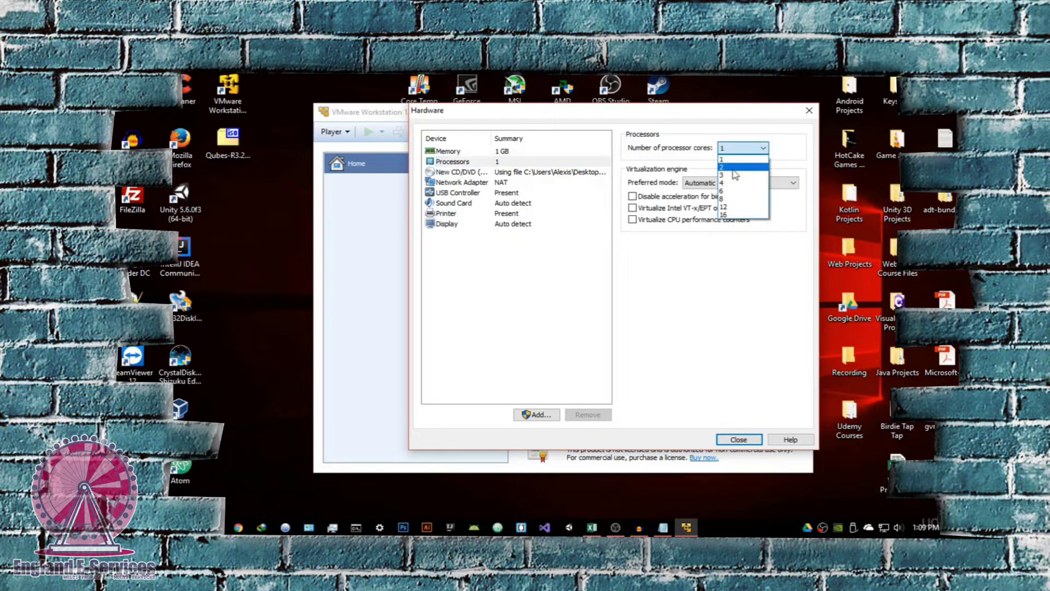
click(732, 167)
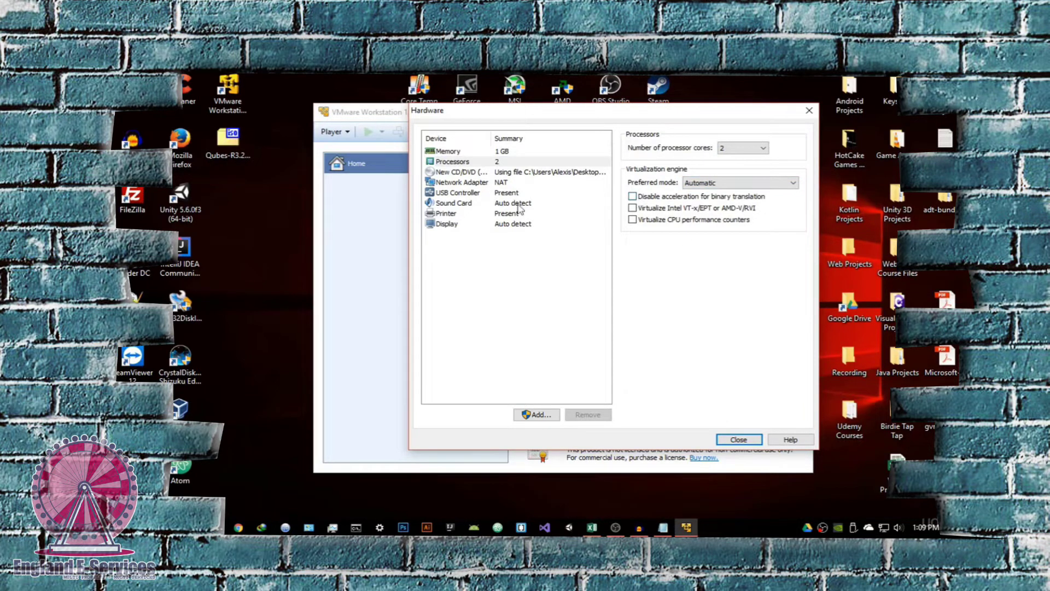
Limit the display's graphics memory to 128 MB and finish creating the virtual machine
click(459, 225)
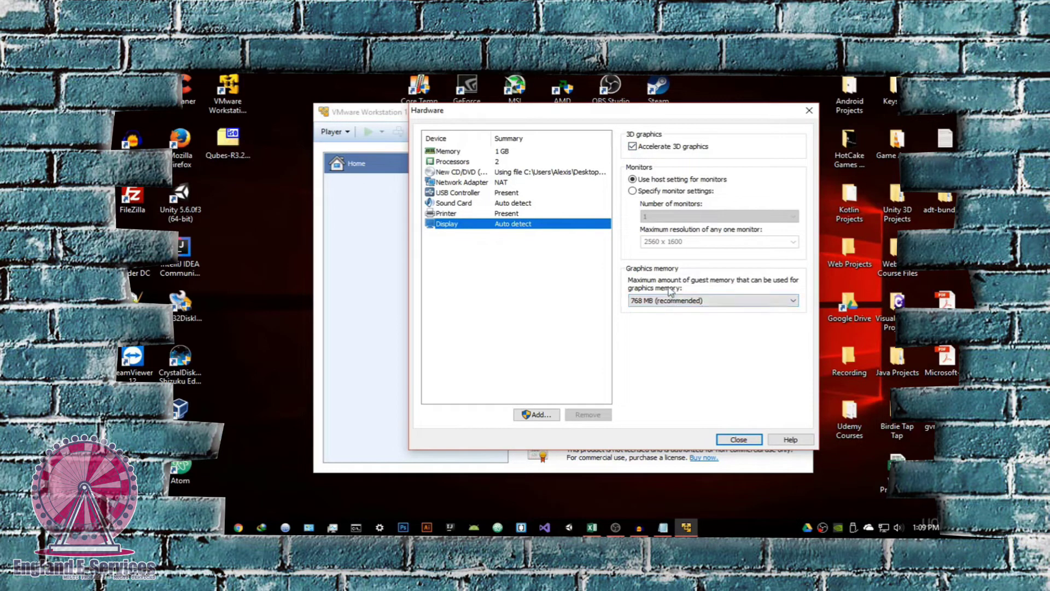
click(697, 302)
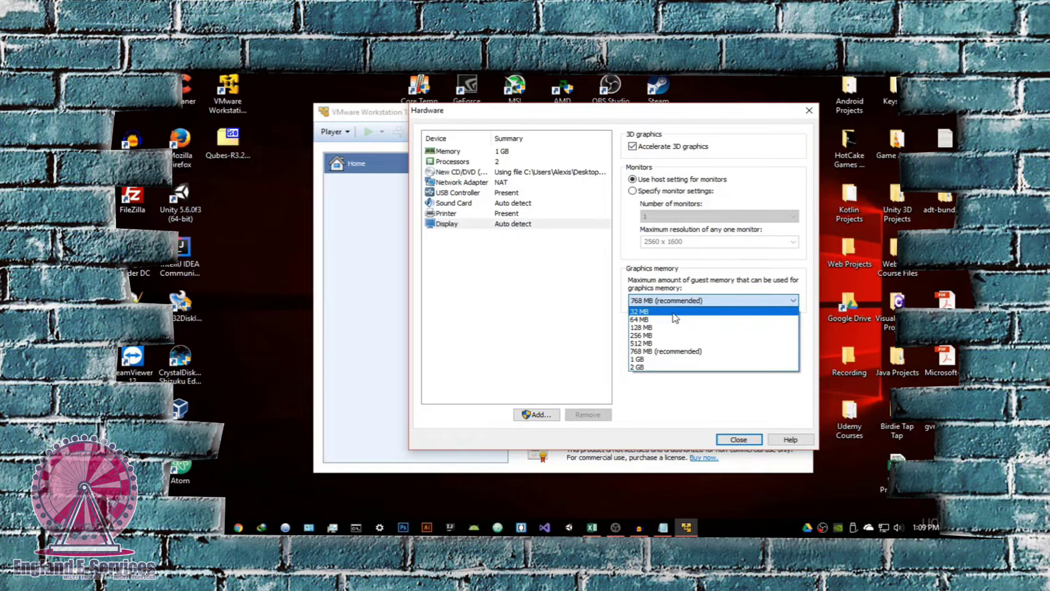
click(659, 327)
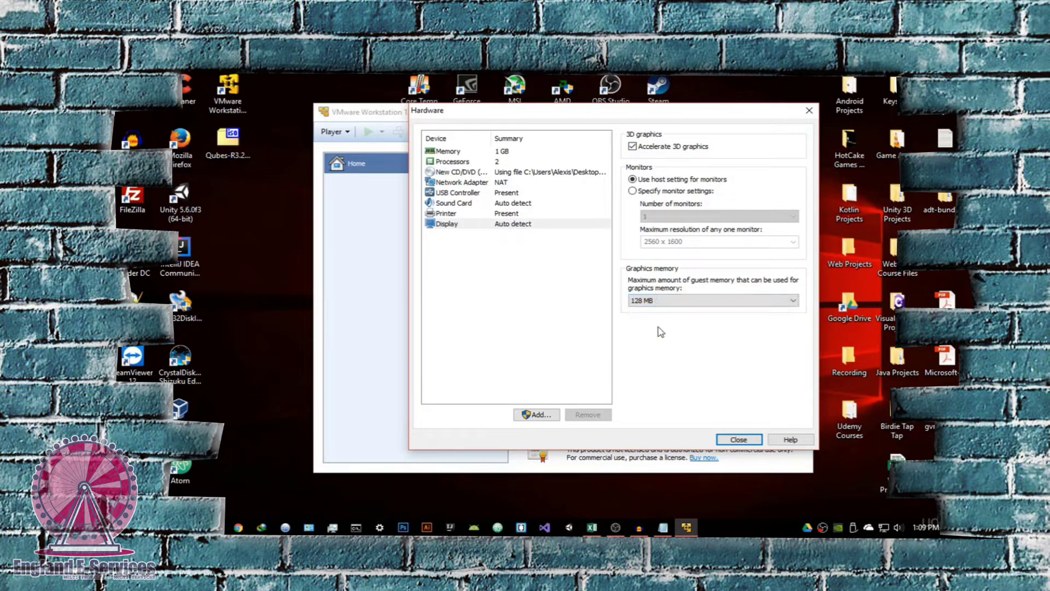
click(668, 300)
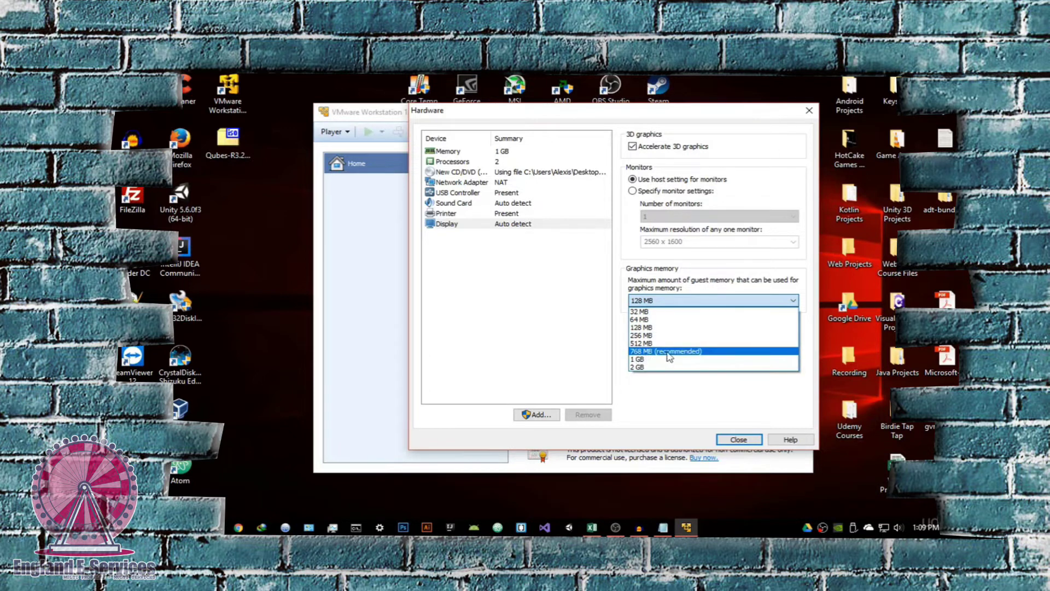
click(696, 328)
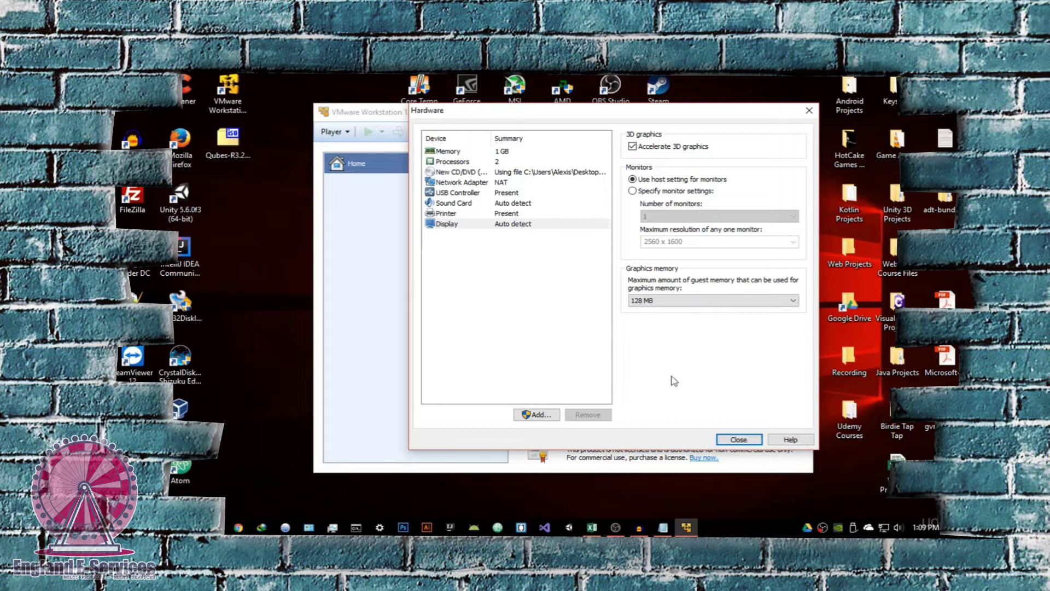
click(745, 441)
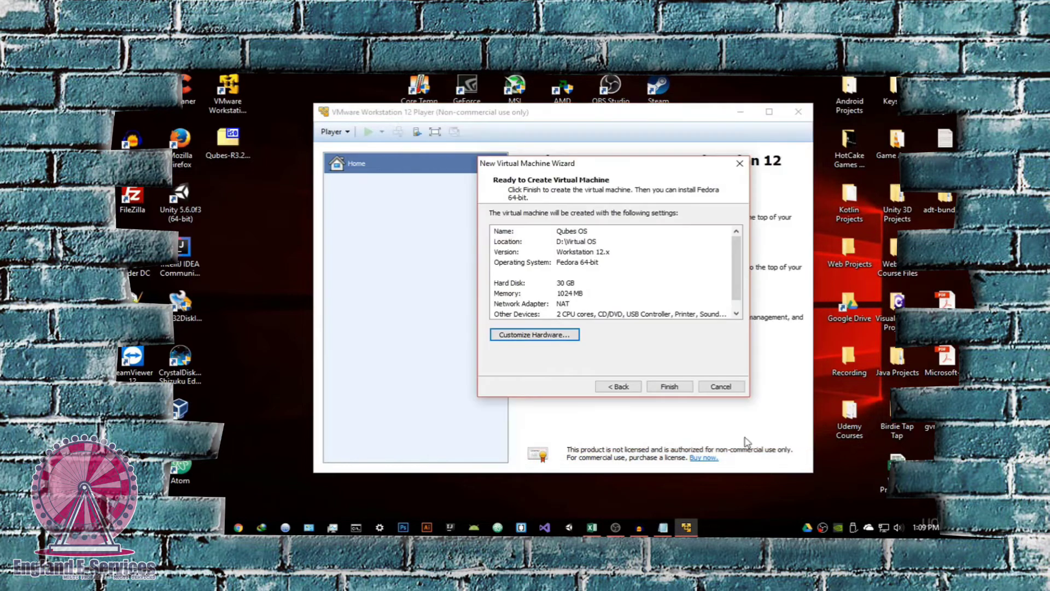
click(670, 387)
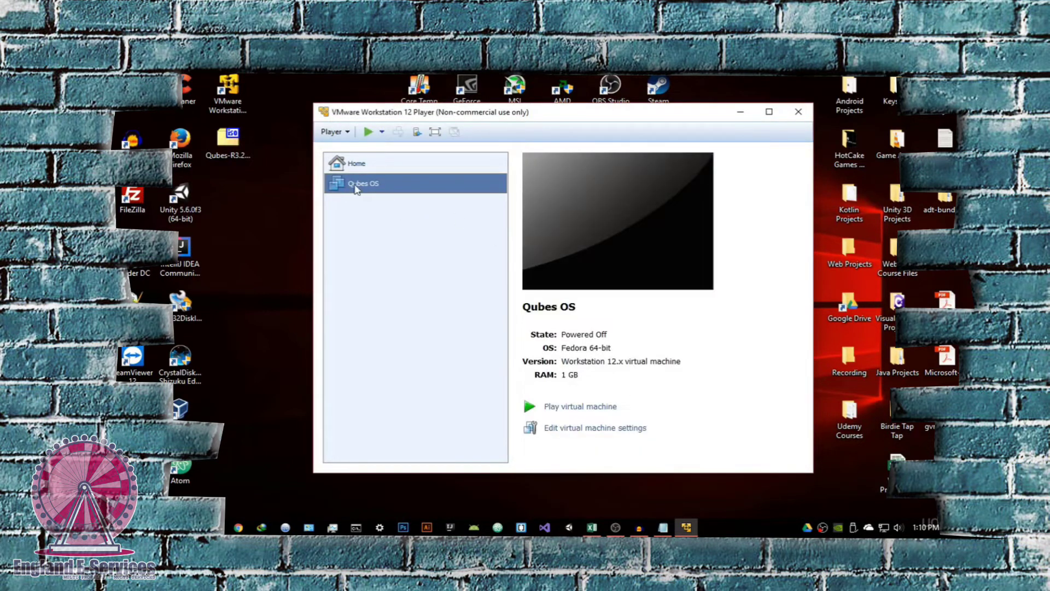
Set the memory of the Qubes OS virtual machine to 2048 MB in its settings and save the change
right_click(414, 184)
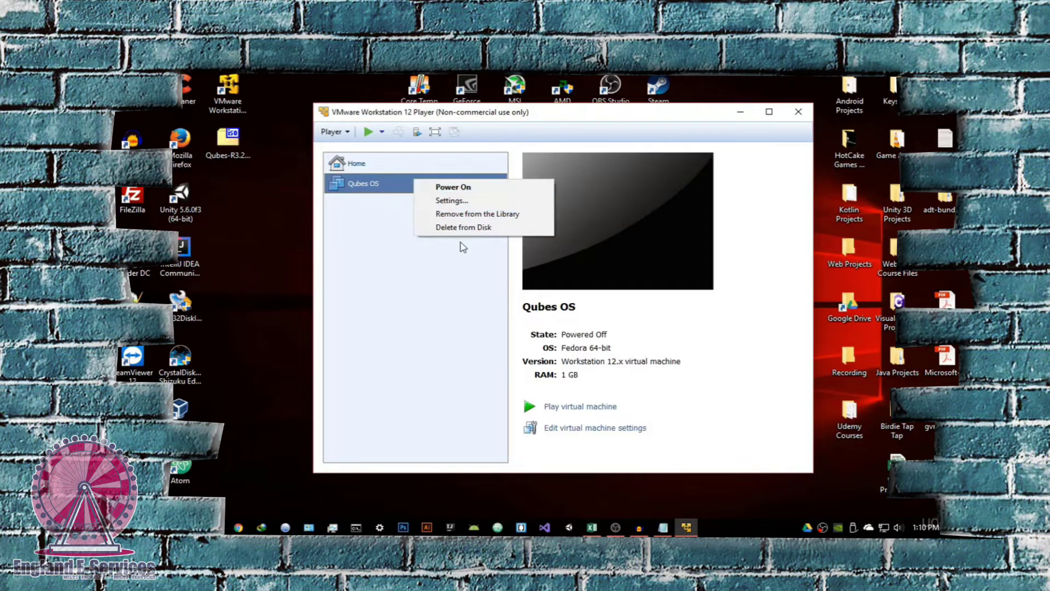
click(467, 213)
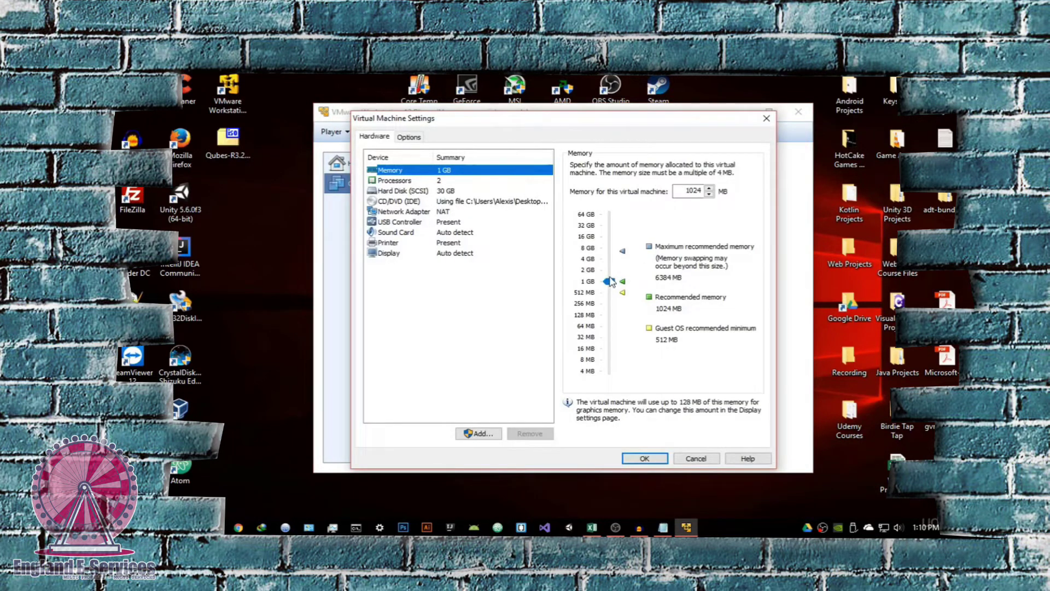
drag(609, 281, 609, 269)
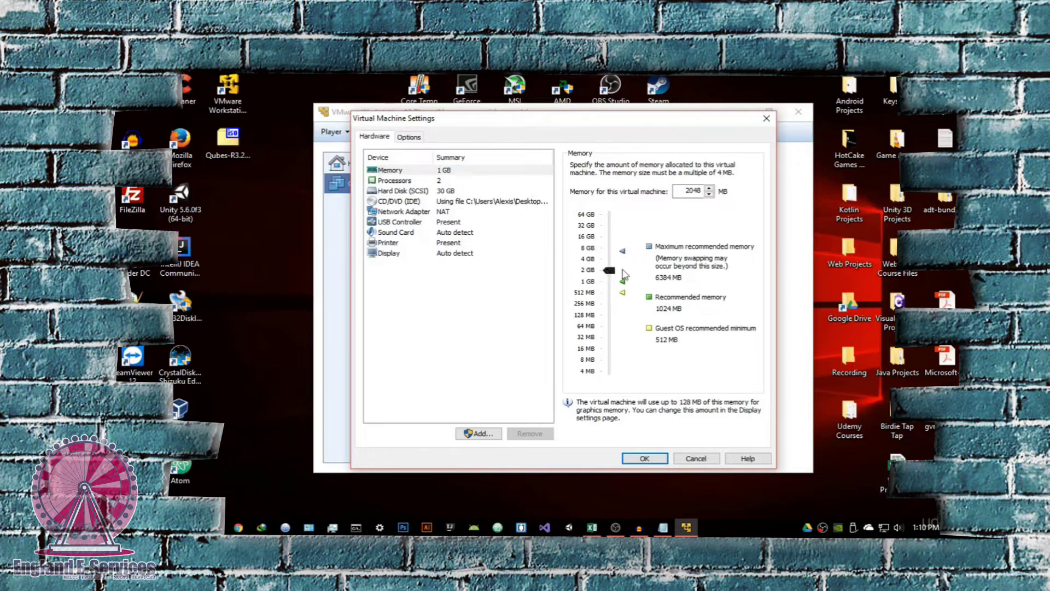
click(645, 458)
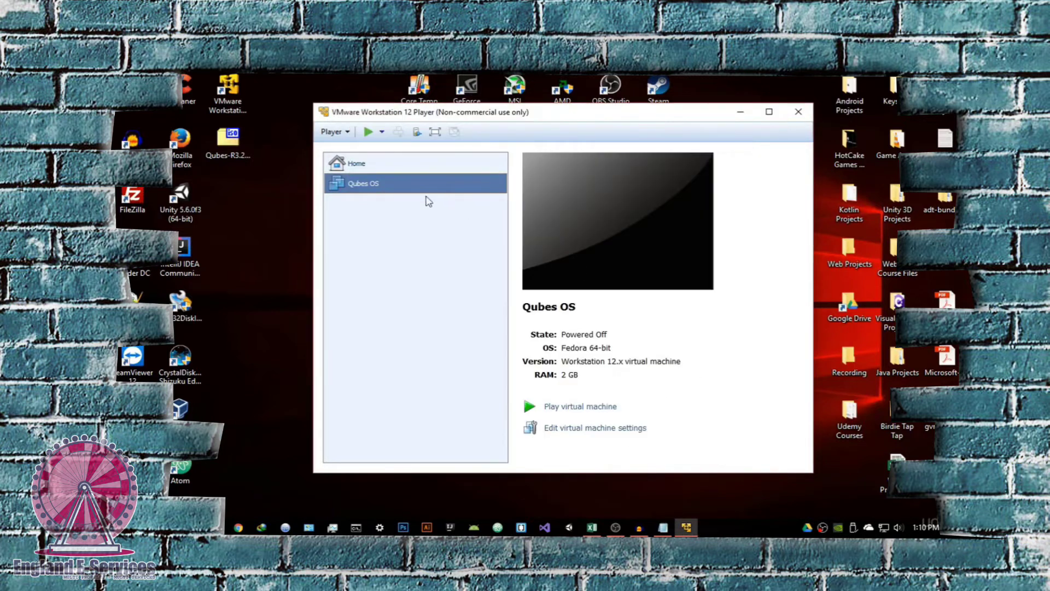
Start the Qubes OS virtual machine and boot the Install Qubes R3.2 entry without testing the media
click(579, 408)
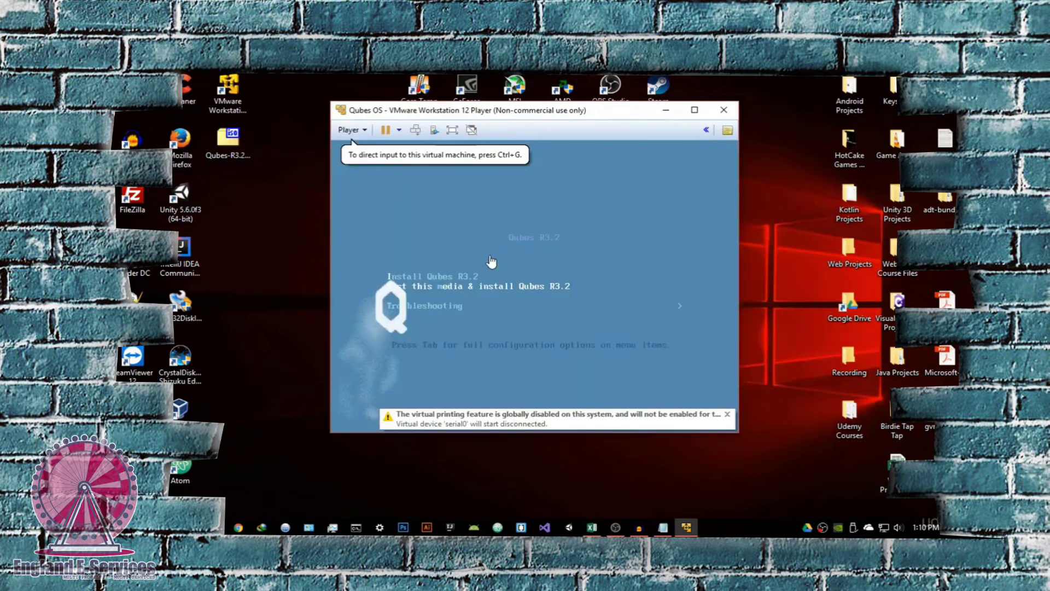
click(563, 249)
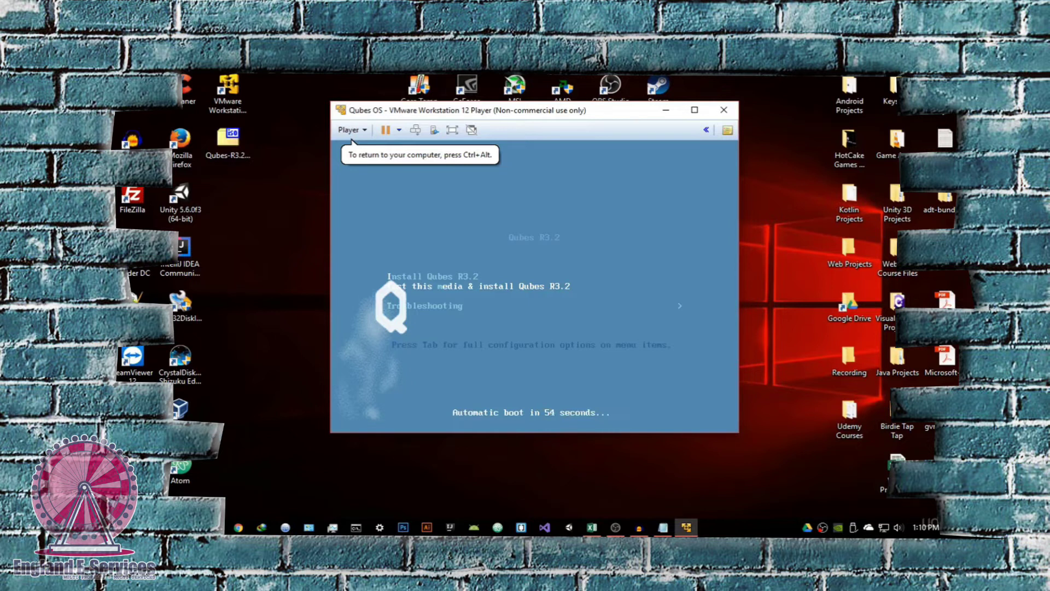
key(Up)
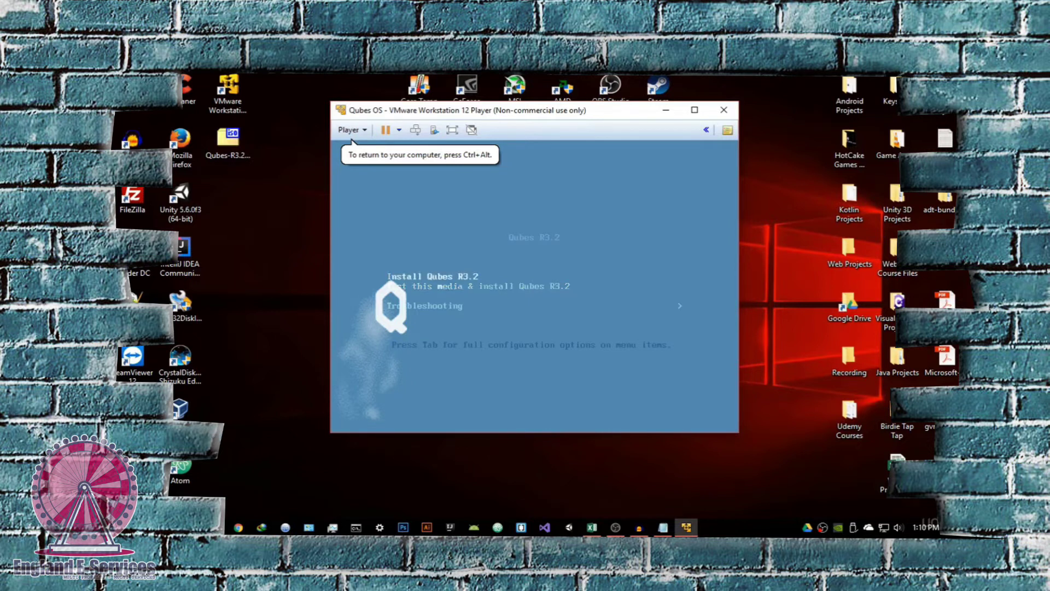
key(Down)
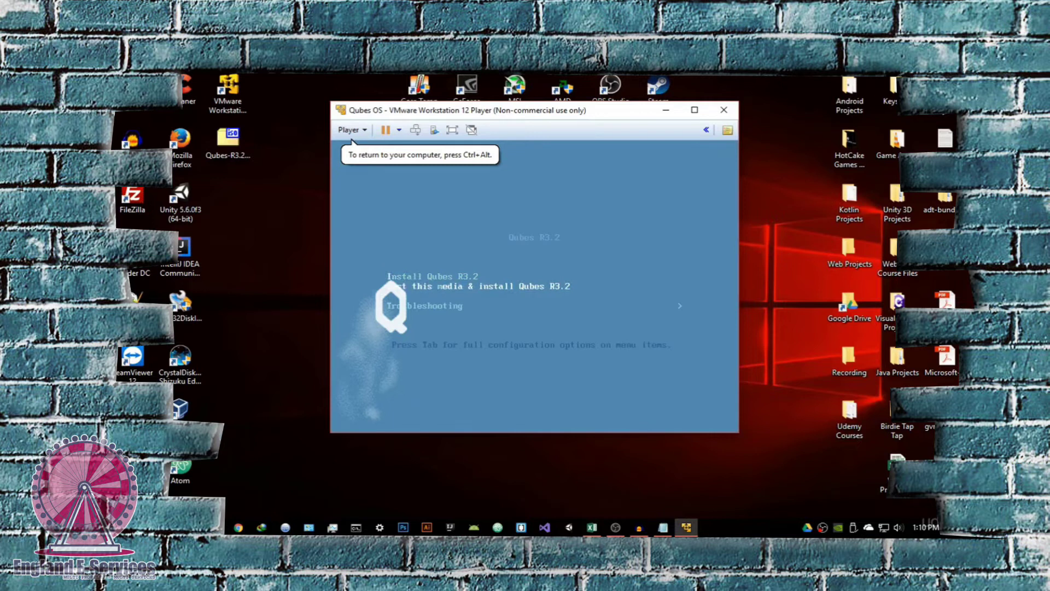
key(Up)
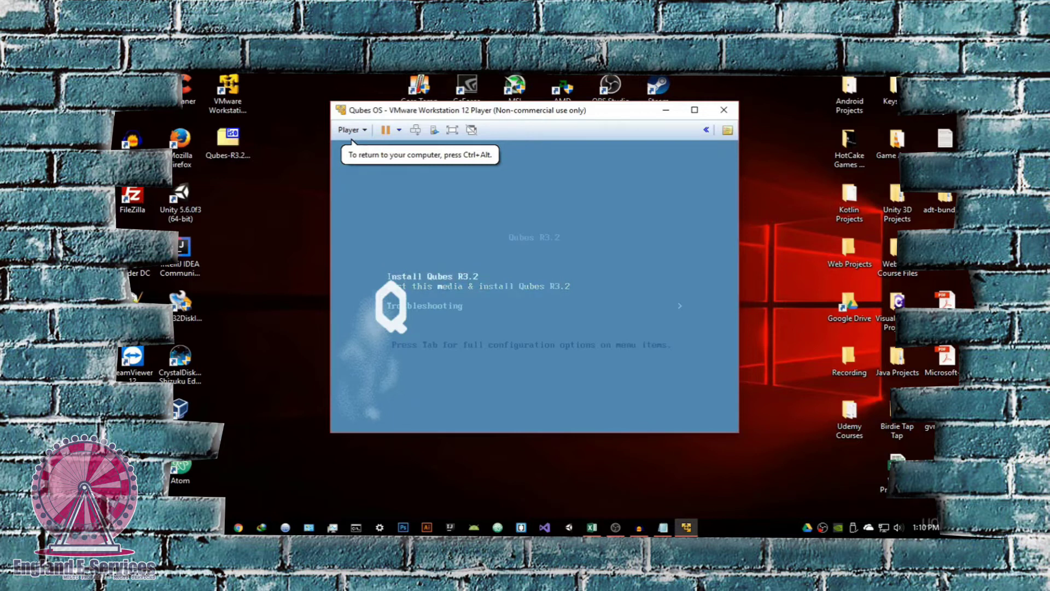
key(Down)
key(Up)
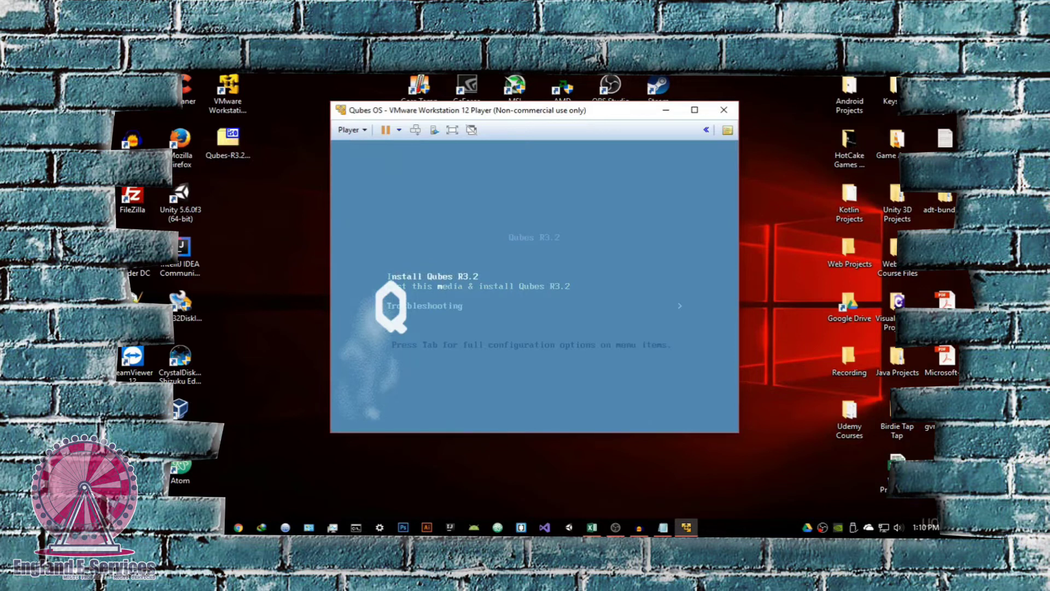
key(Return)
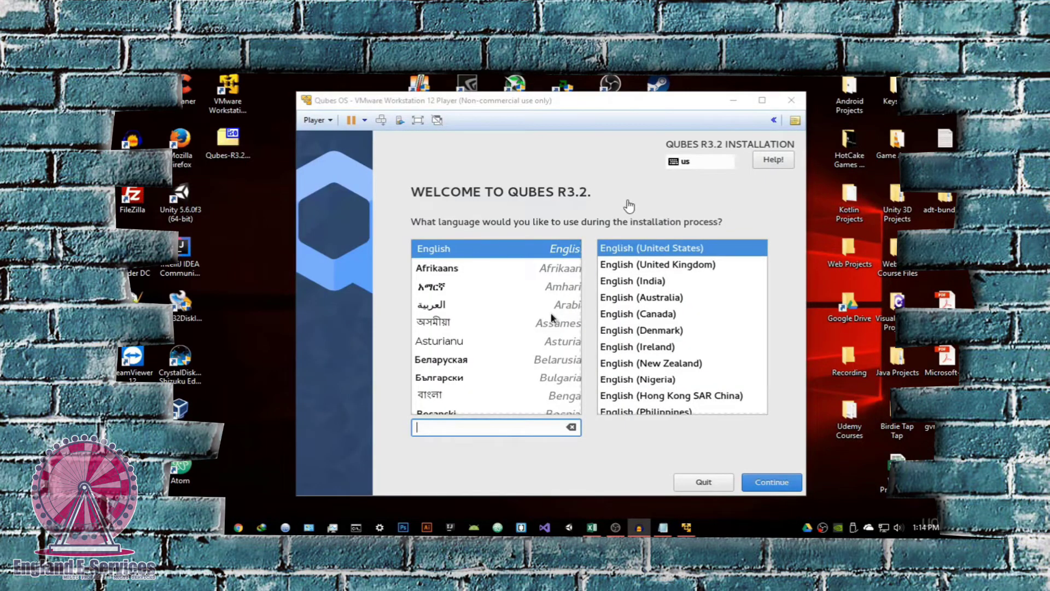
Accept English (United States) as the installation language and check the English (US) keyboard layout
drag(604, 107, 604, 99)
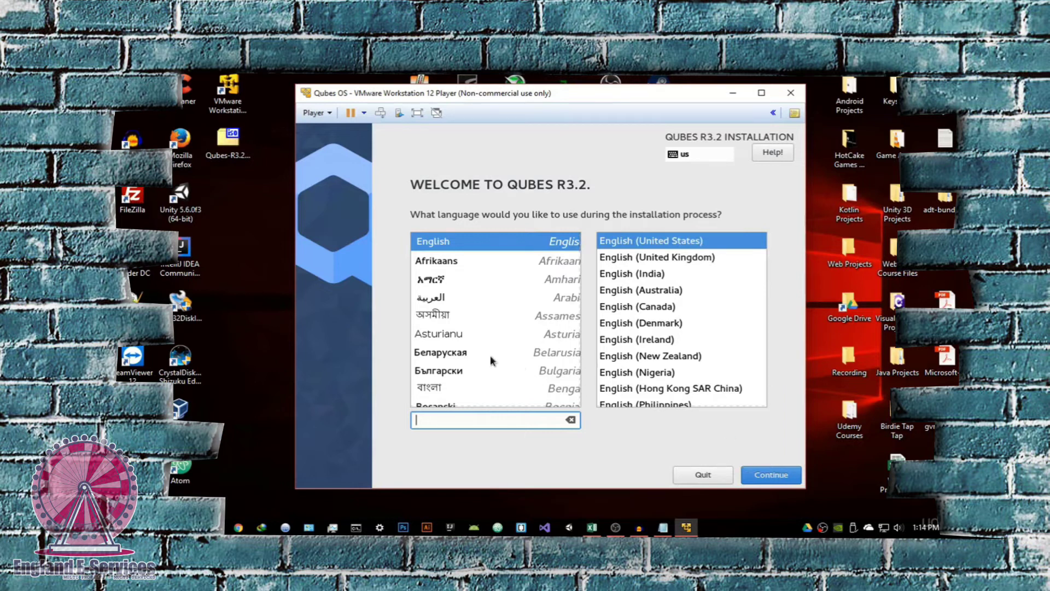
click(750, 473)
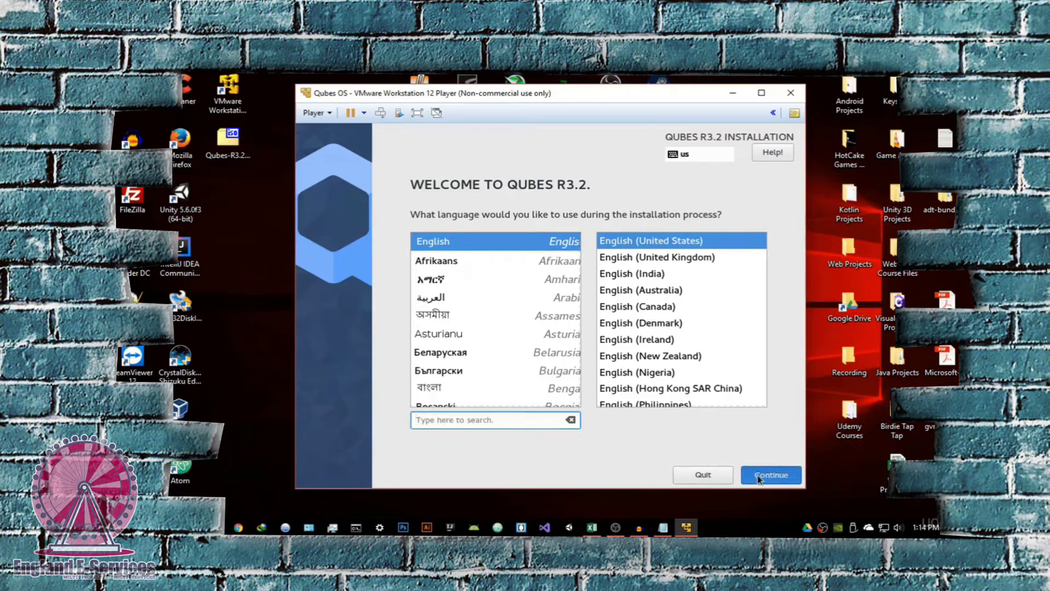
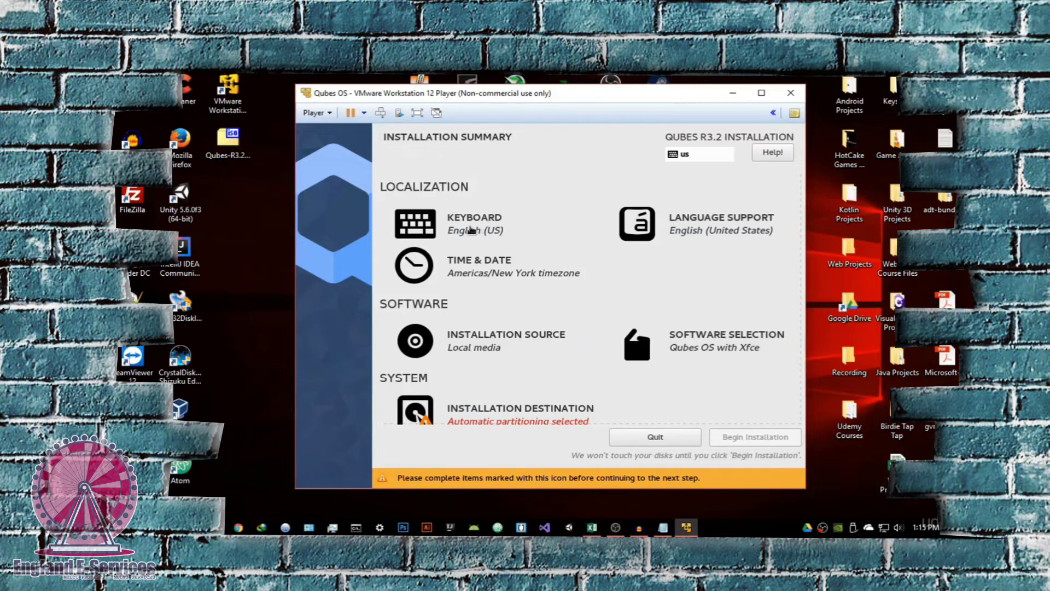
click(462, 231)
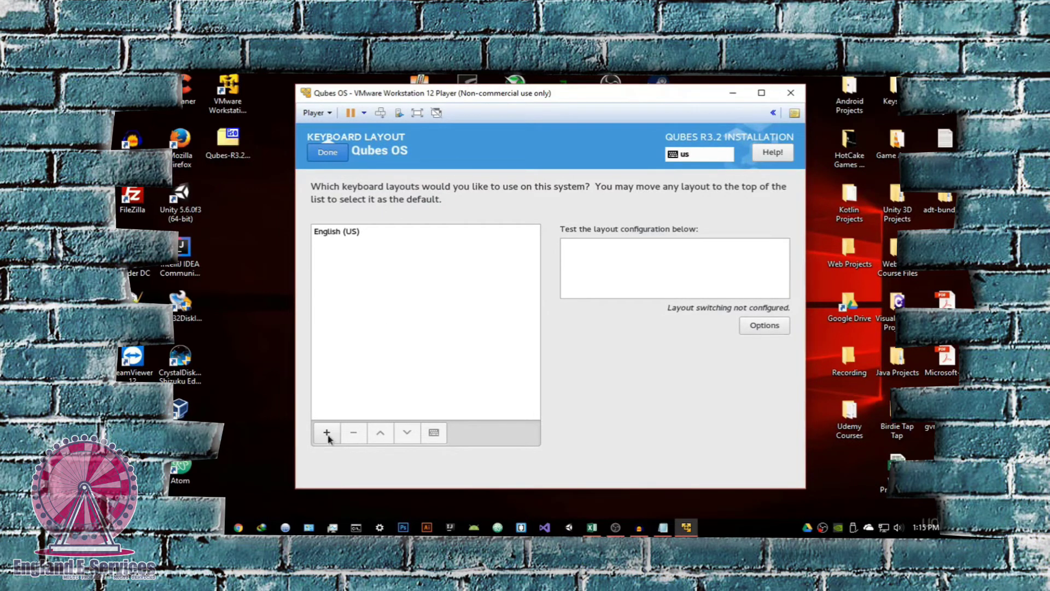
click(332, 155)
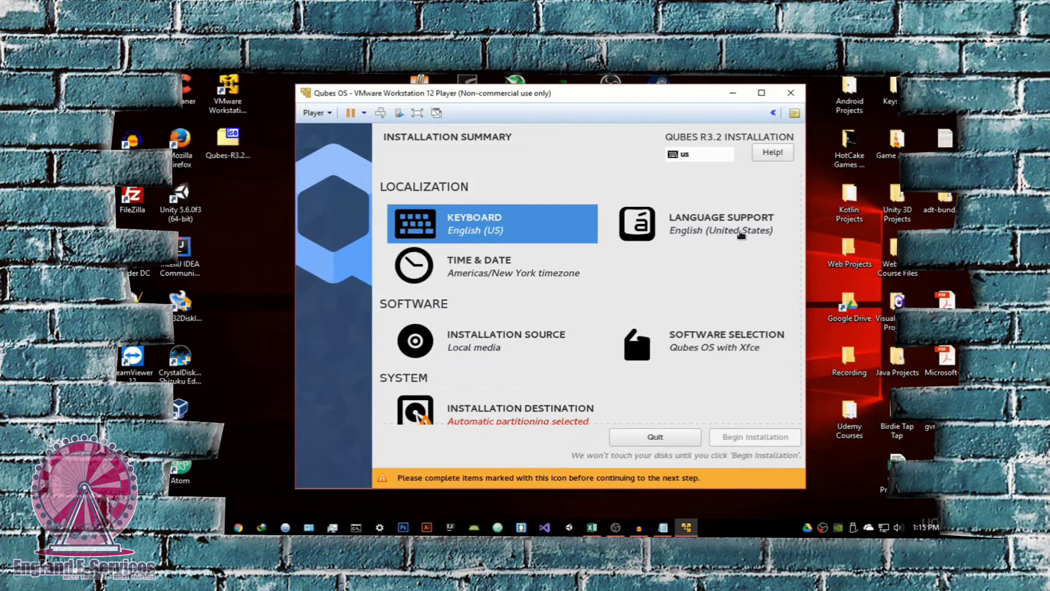
Try adding language support for English (United Kingdom), English (India) and English (Australia), and clear all three choices again
click(709, 233)
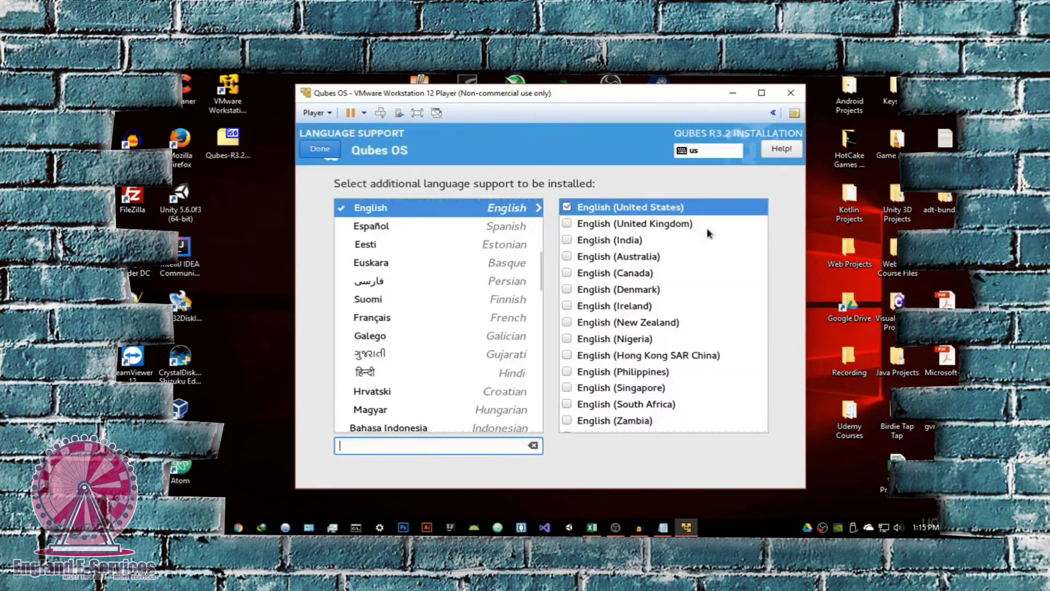
click(566, 223)
click(568, 240)
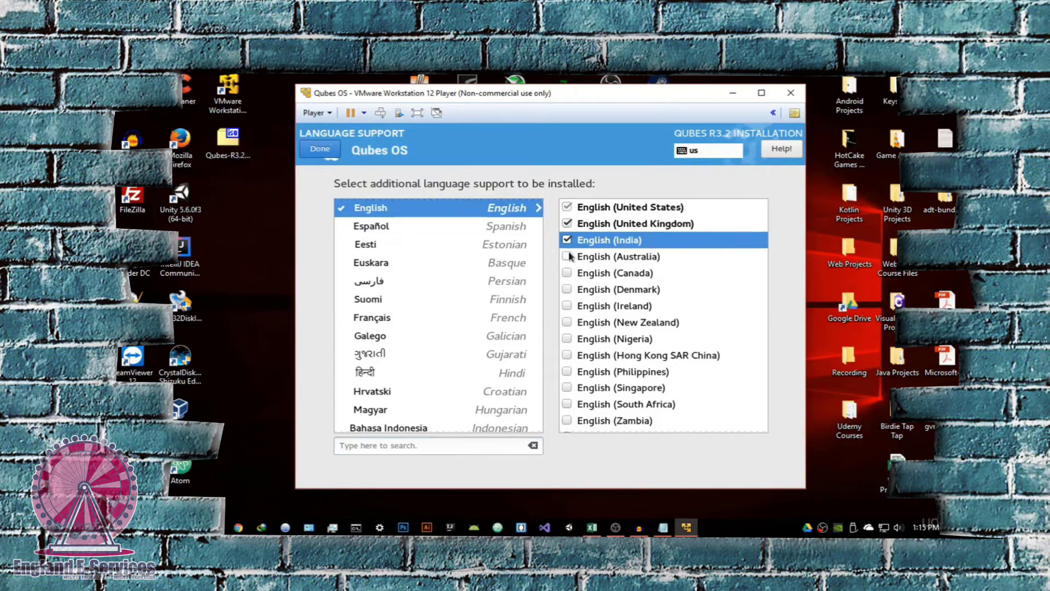
click(568, 256)
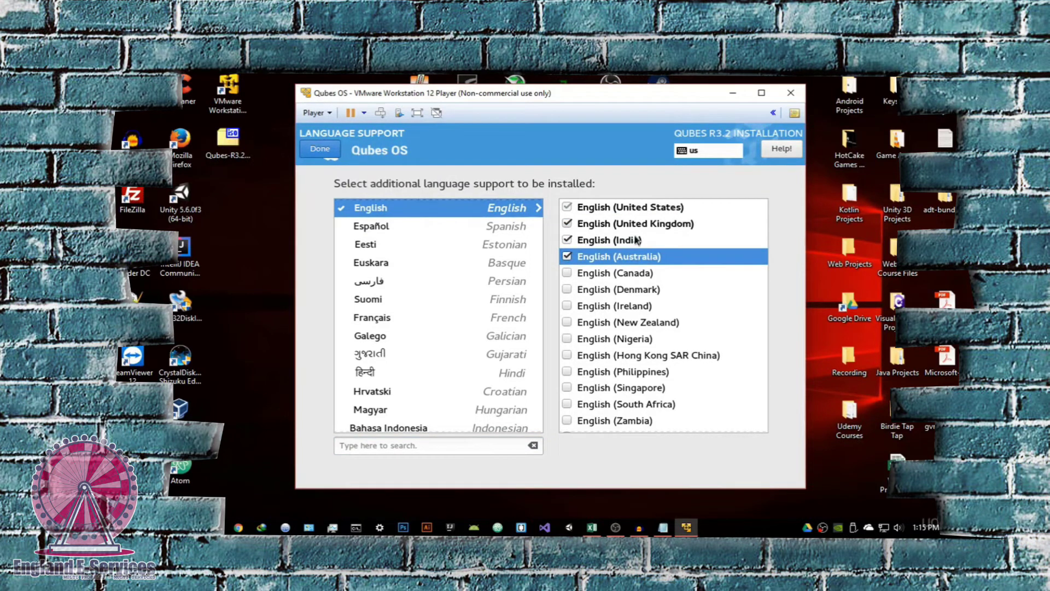
click(566, 256)
click(567, 240)
click(567, 223)
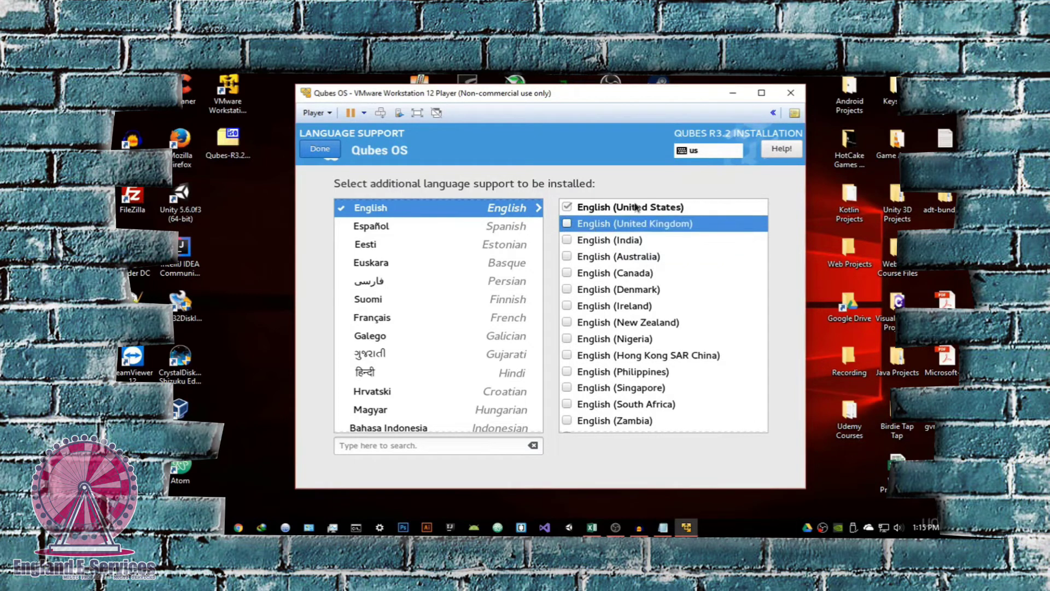
click(320, 150)
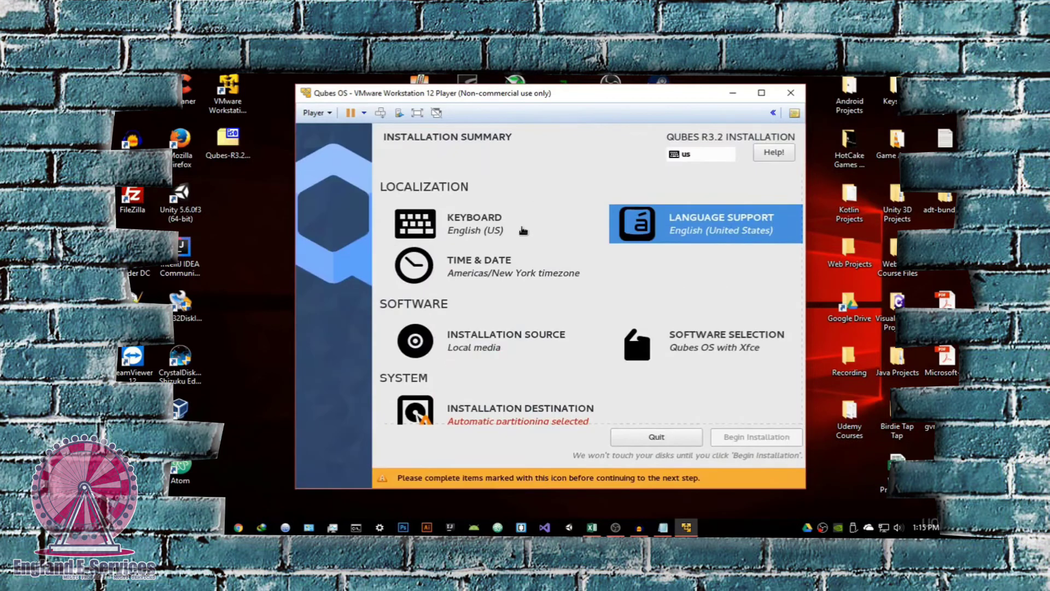
Review the time and date settings, try the AM/PM clock format and return to the installation summary
scroll(519, 271, down, 1)
click(520, 271)
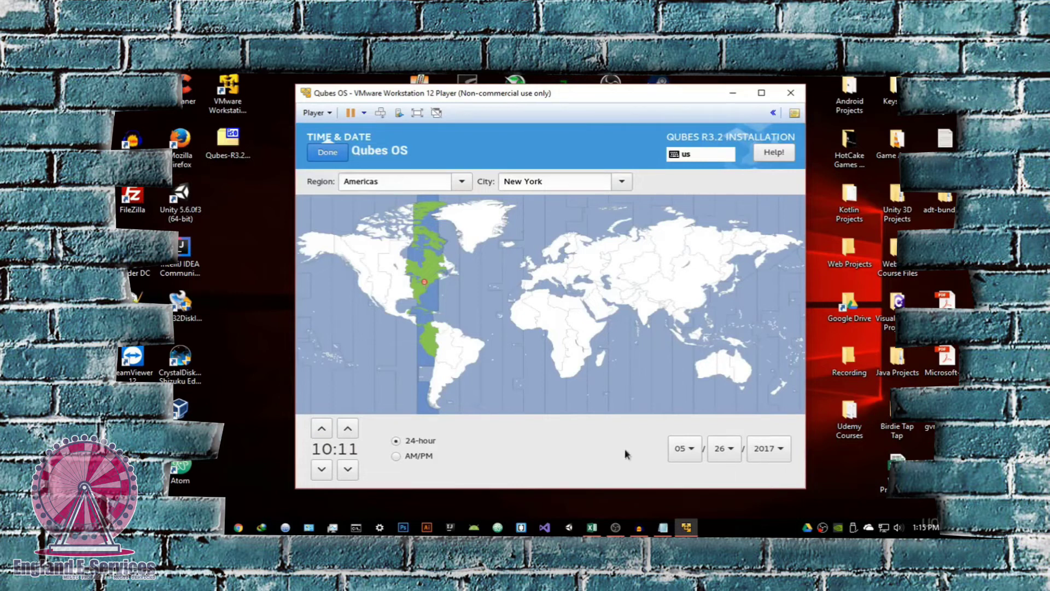
click(408, 455)
click(403, 447)
click(328, 152)
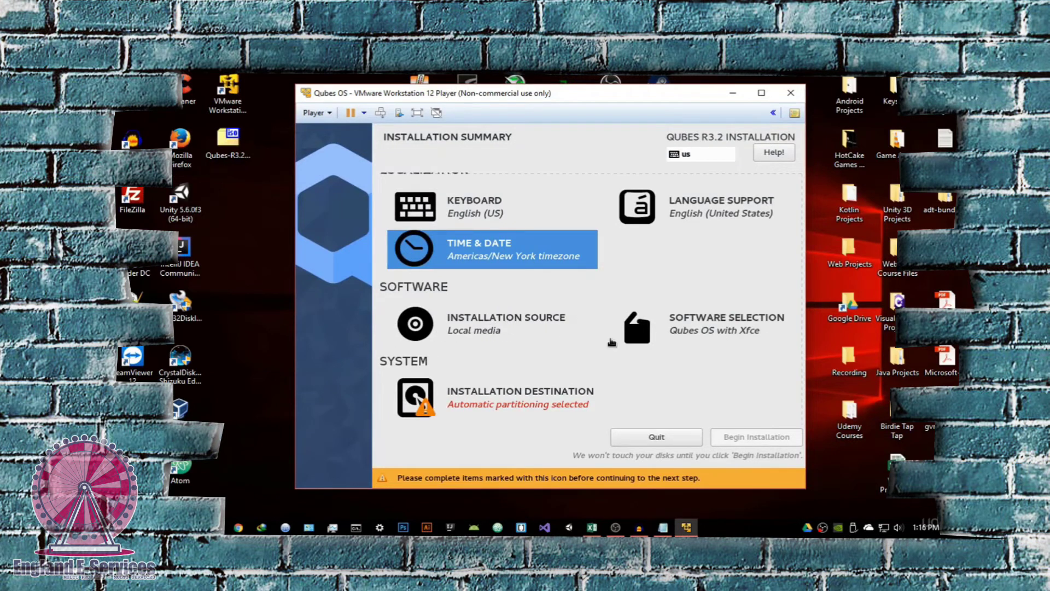
Confirm Qubes OS with Xfce as the base environment, keeping the Debian 8 (jessie) template and Whonix add-ons
click(711, 329)
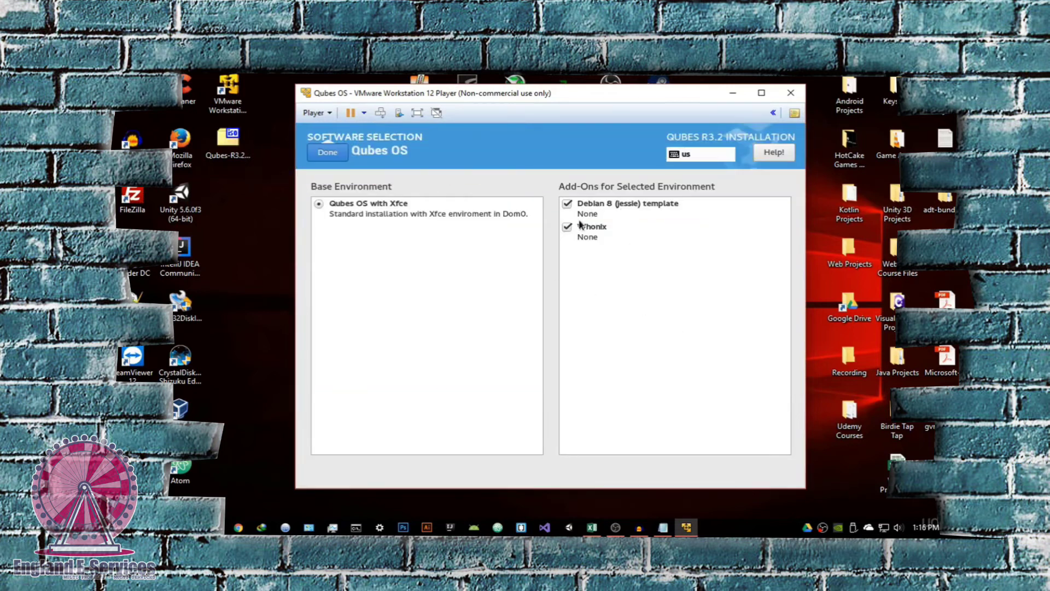
click(387, 210)
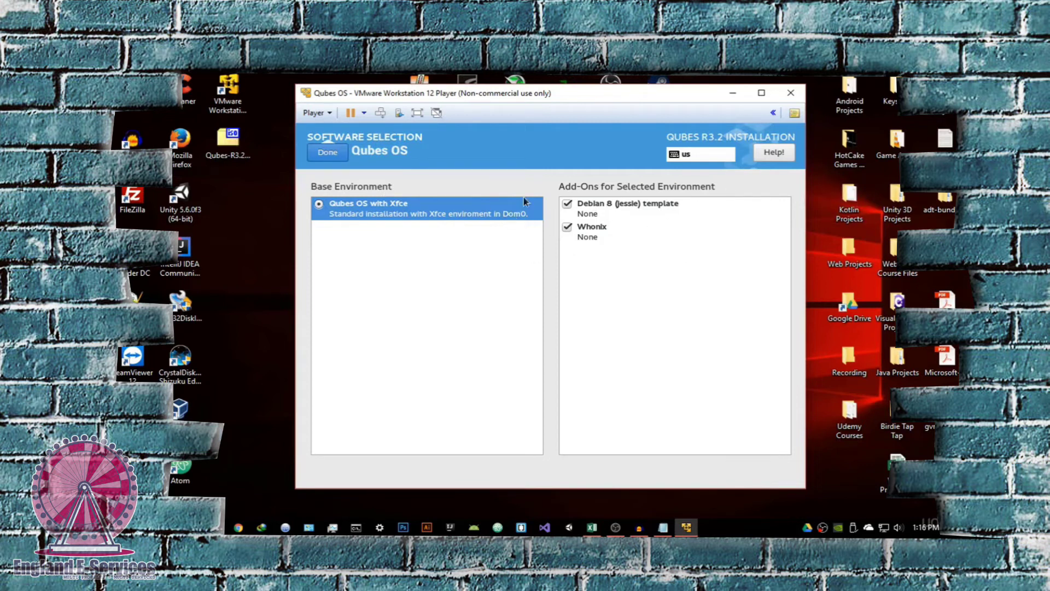
click(343, 157)
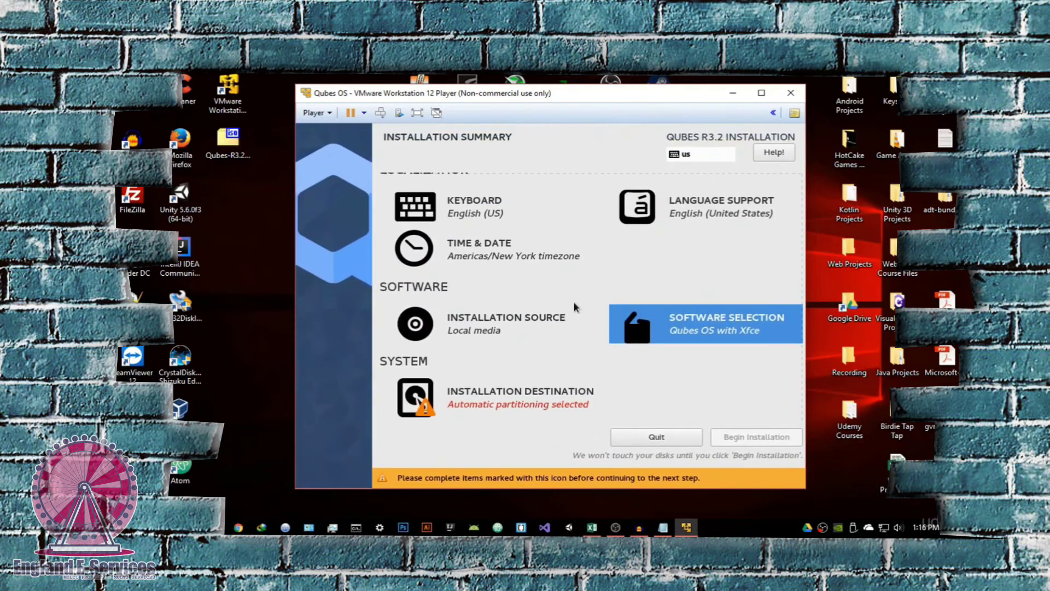
Set the 30 GiB VMware virtual disk as the installation destination with automatic partitioning and data encryption disabled
click(501, 400)
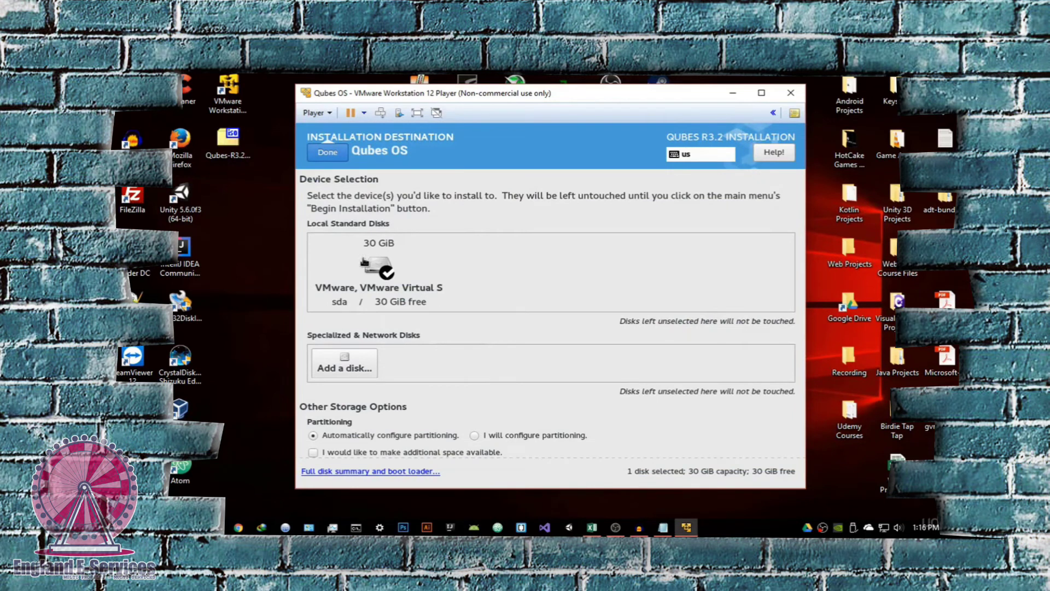
click(378, 285)
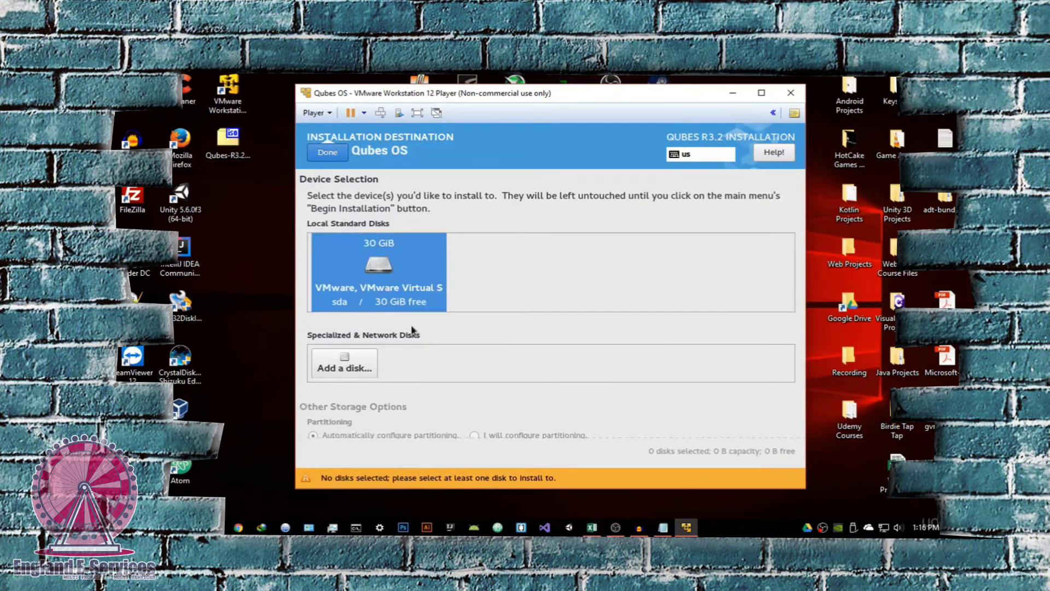
click(353, 366)
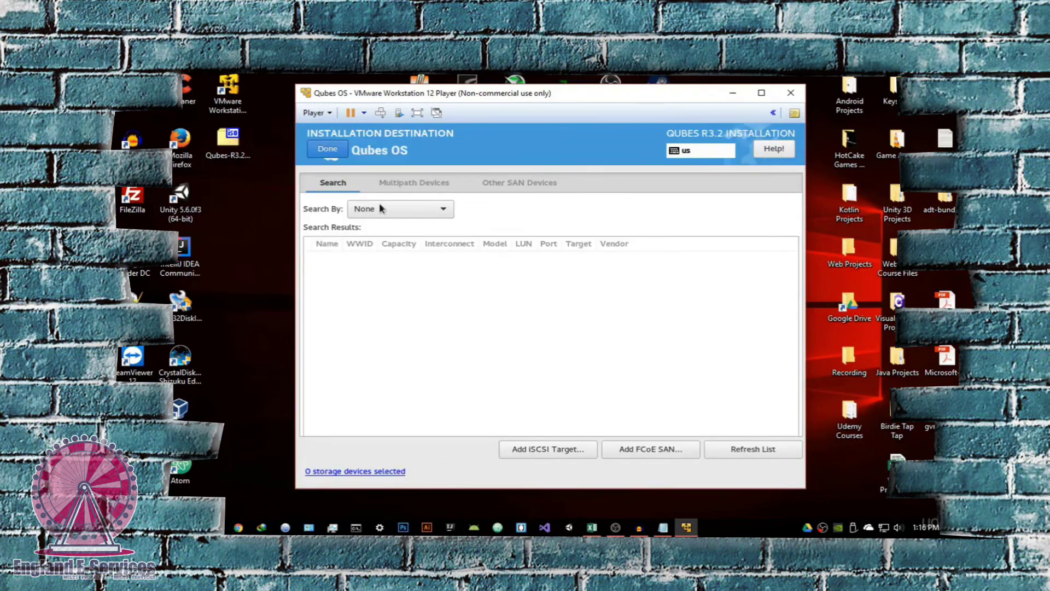
click(328, 151)
click(384, 268)
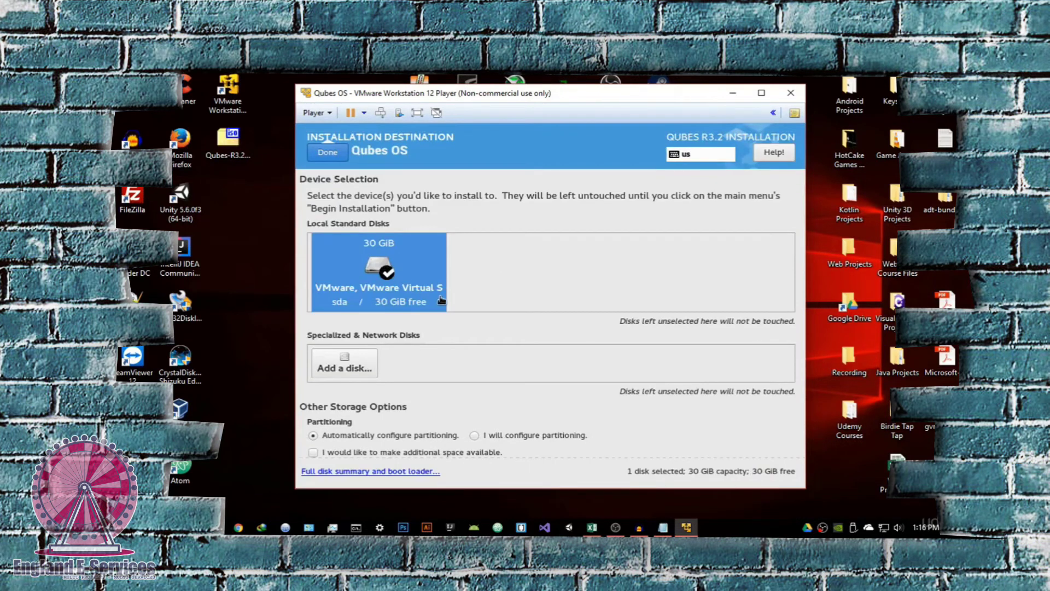
scroll(536, 295, down, 1)
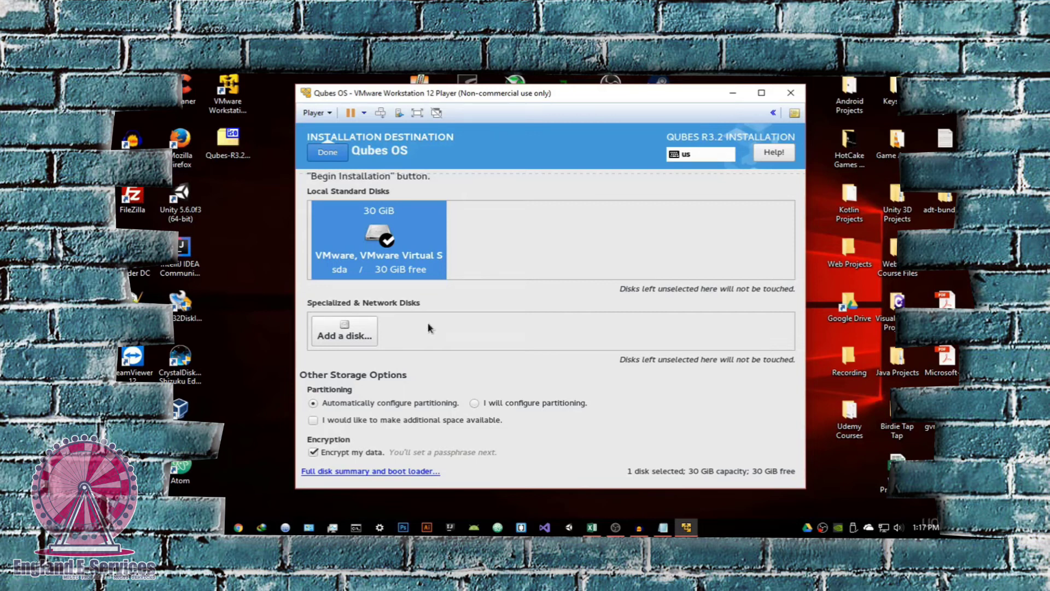
click(329, 456)
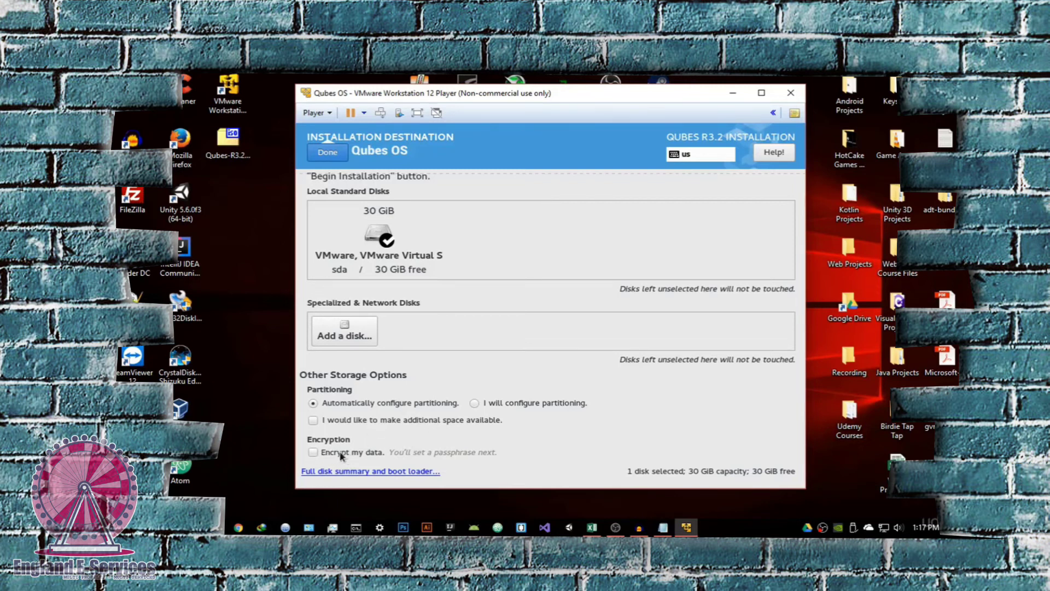
click(328, 152)
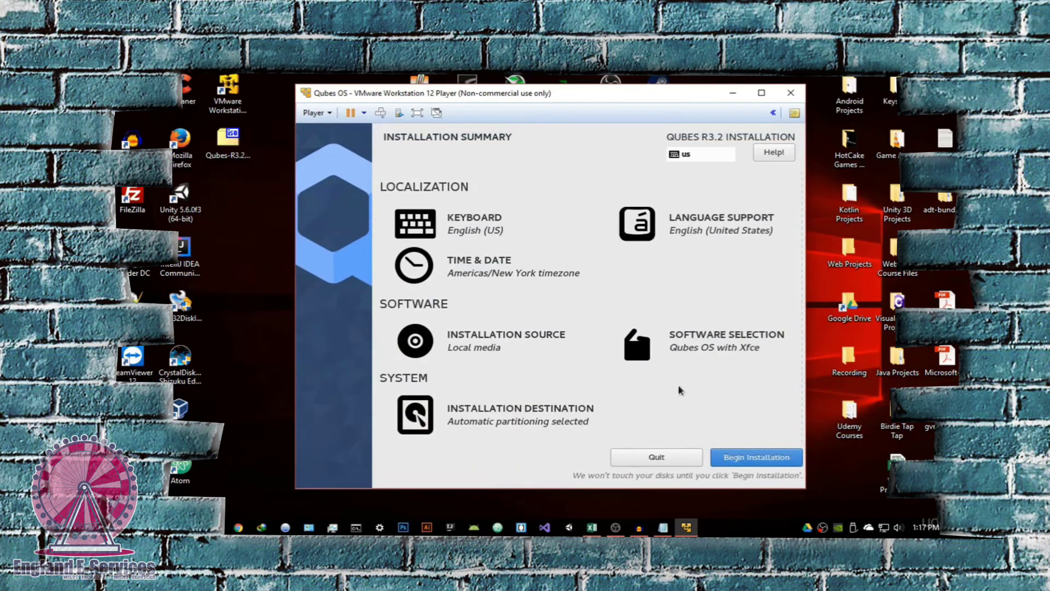
Recheck the installation destination settings and begin the Qubes R3.2 installation
click(548, 425)
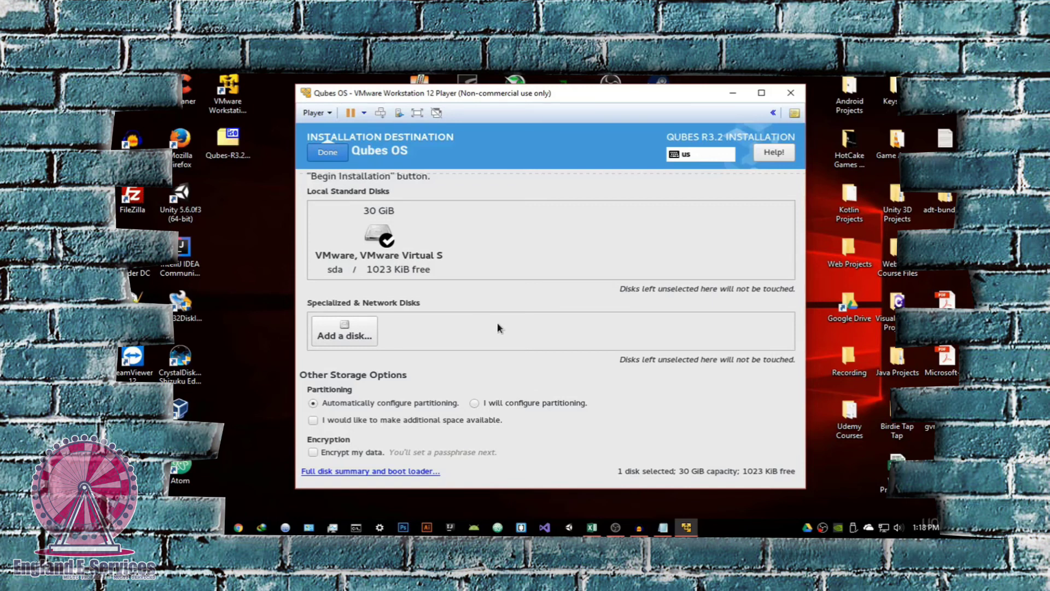
click(338, 159)
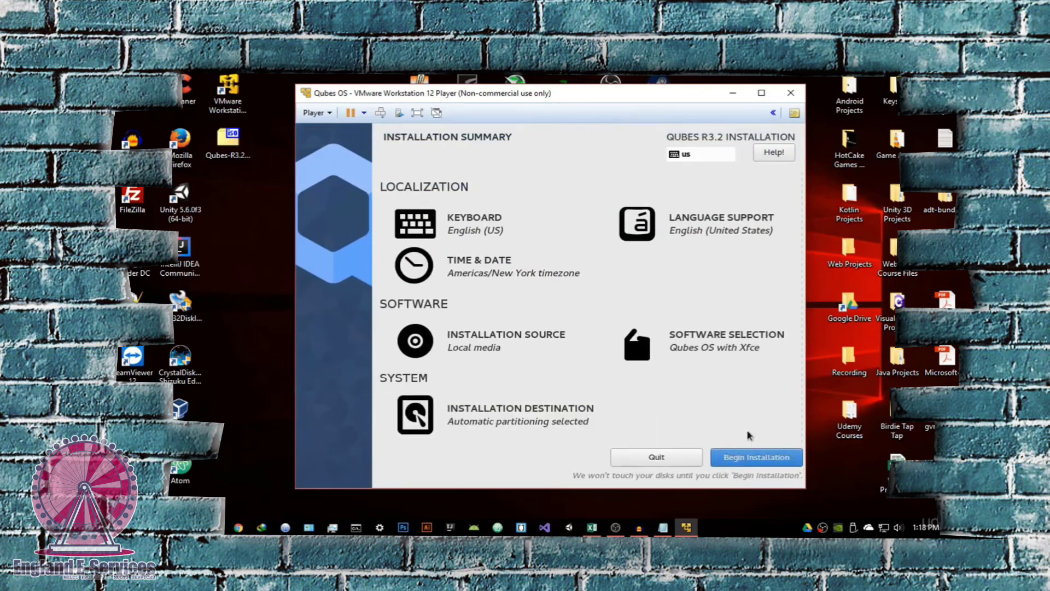
click(757, 457)
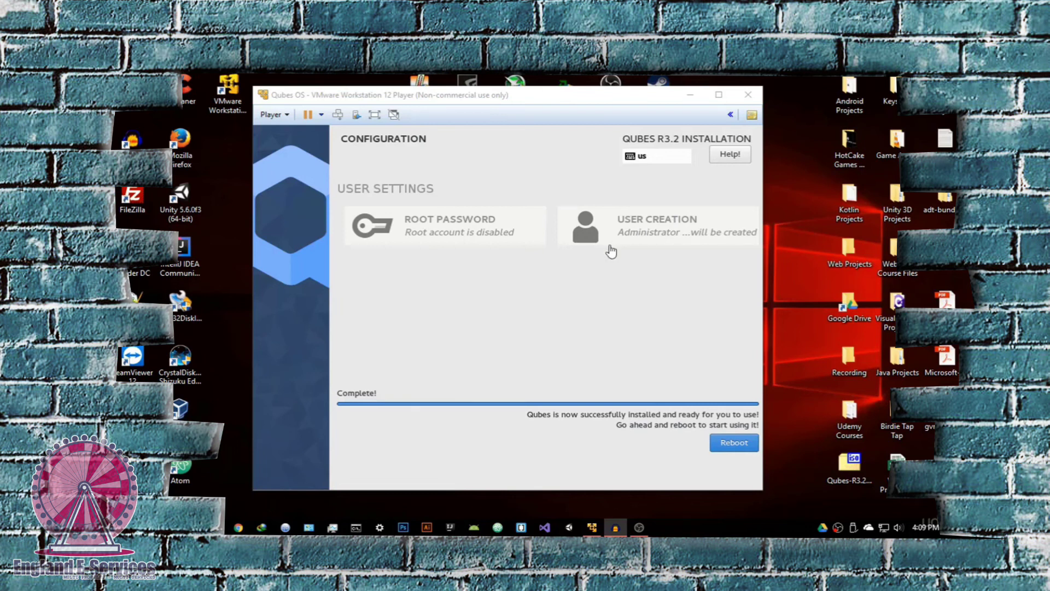
Reboot the virtual machine from the completed Qubes installer
click(691, 469)
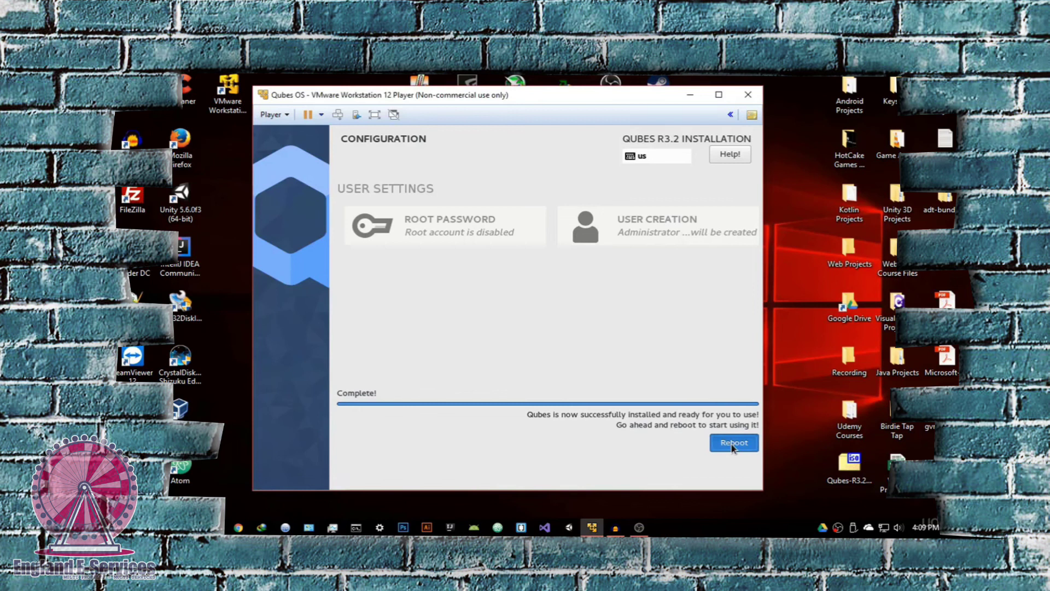
click(736, 444)
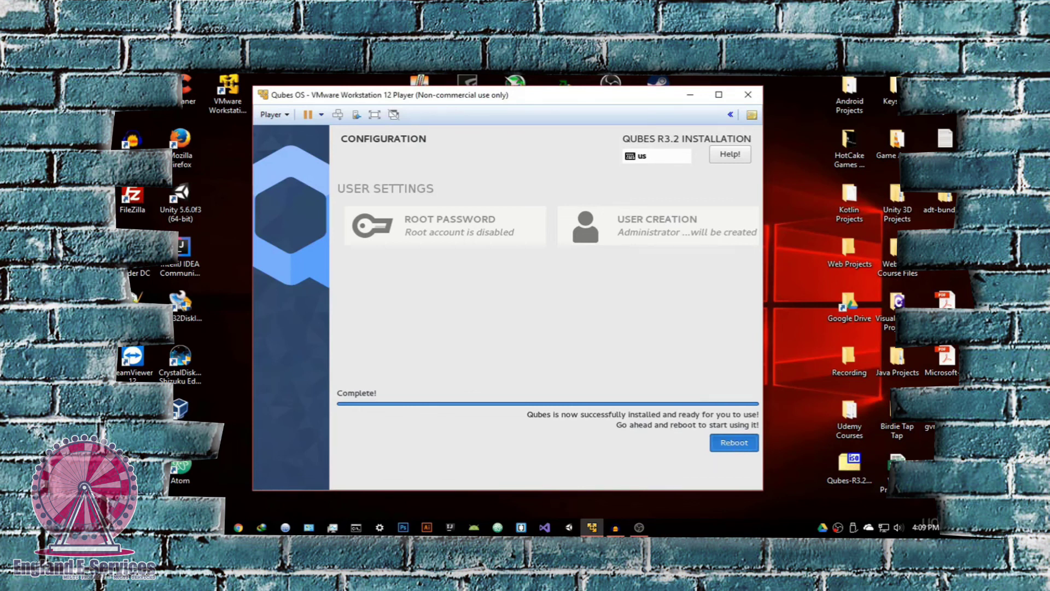